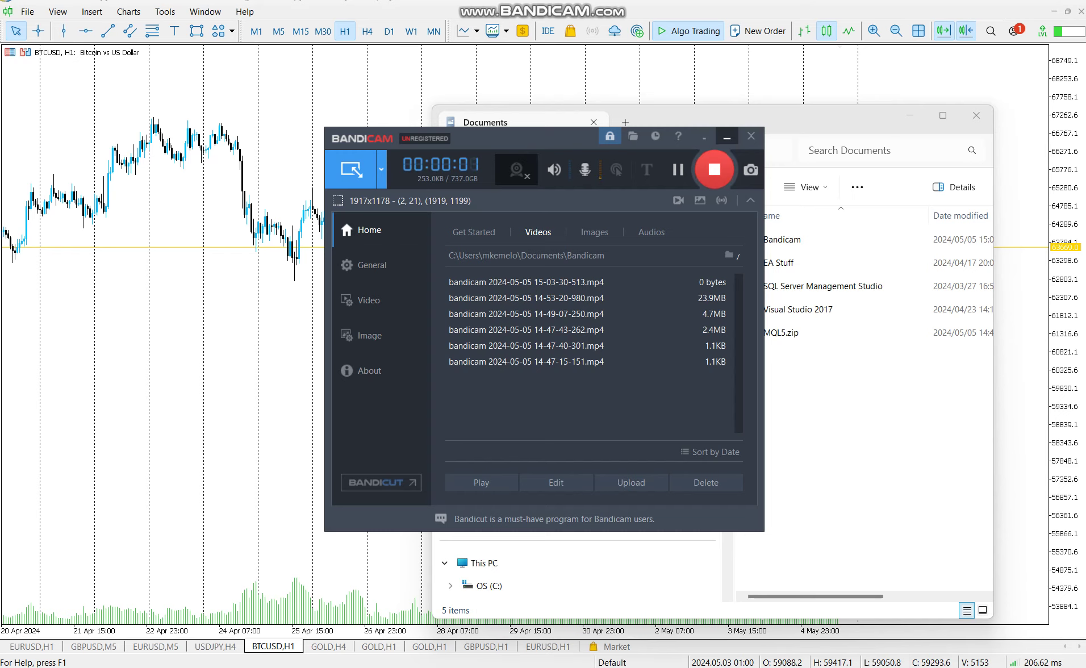
# - Extract MQL5.zip from the Documents folder into its default destination folder, Documents\MQL5
pyautogui.click(726, 136)
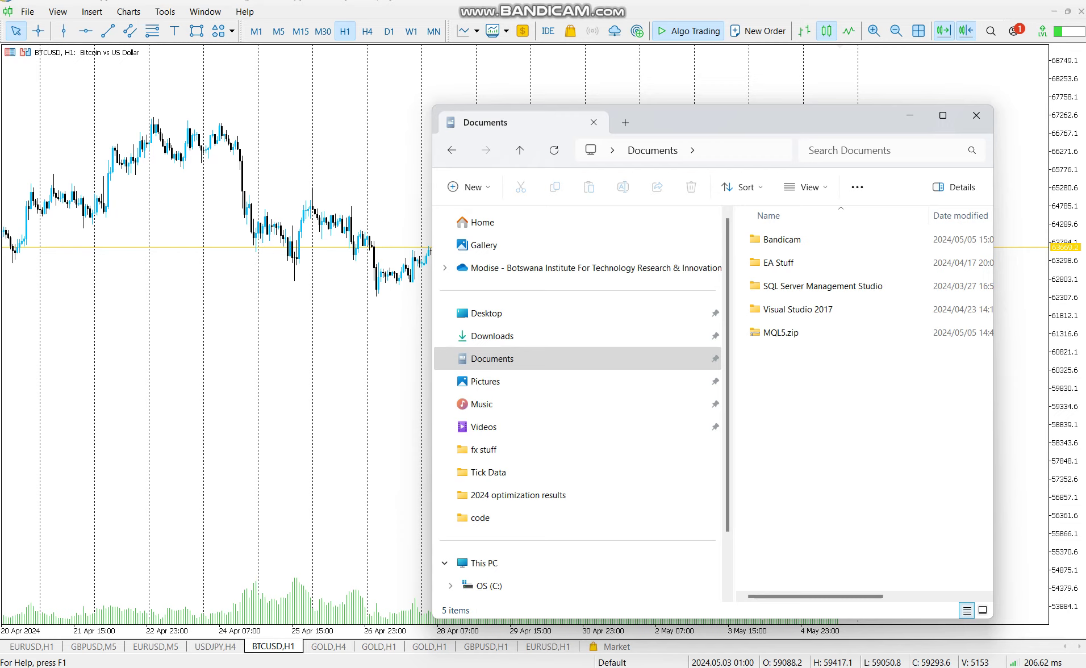
pyautogui.moveTo(779, 336)
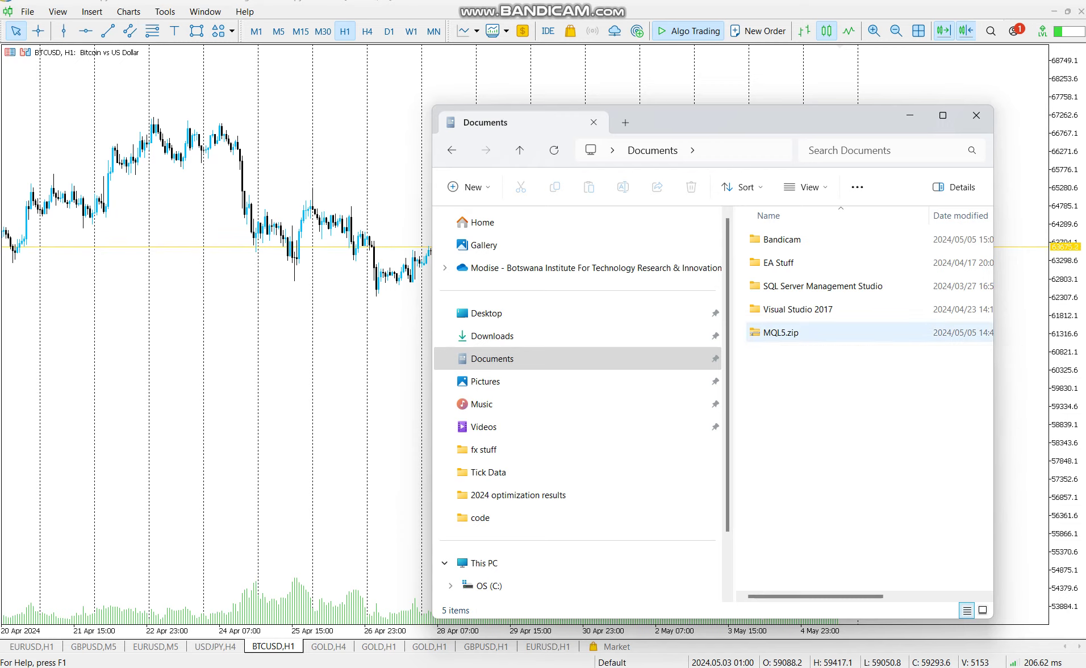
pyautogui.rightClick(790, 334)
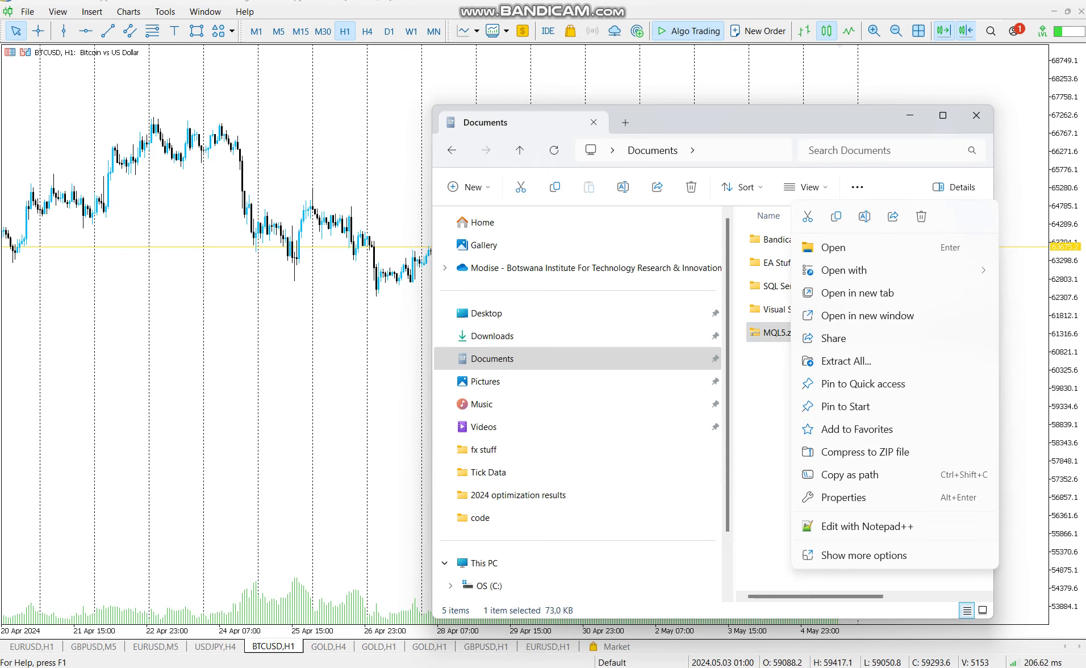
pyautogui.click(846, 361)
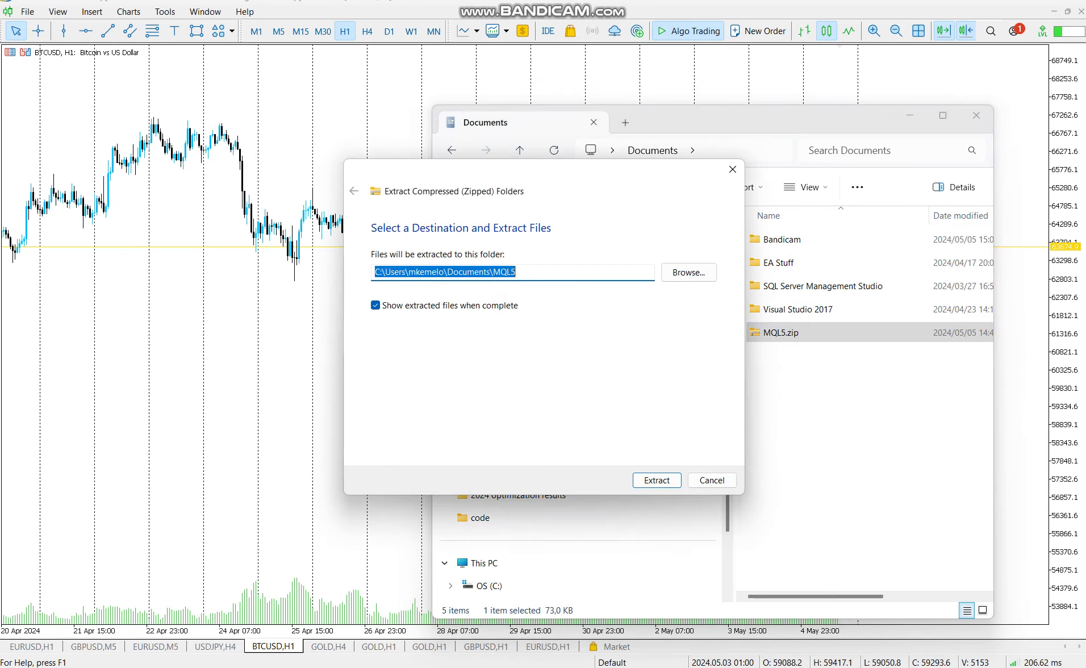
pyautogui.click(657, 479)
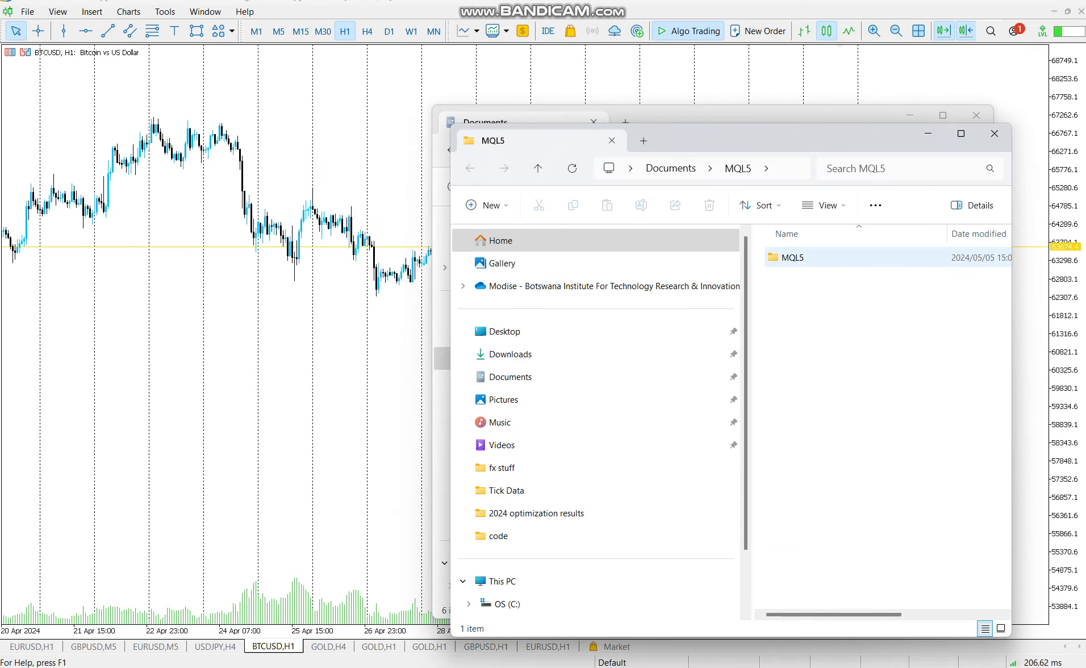
# - Look inside the extracted MQL5 folder, go back up one level and copy the whole MQL5 folder
pyautogui.doubleClick(792, 257)
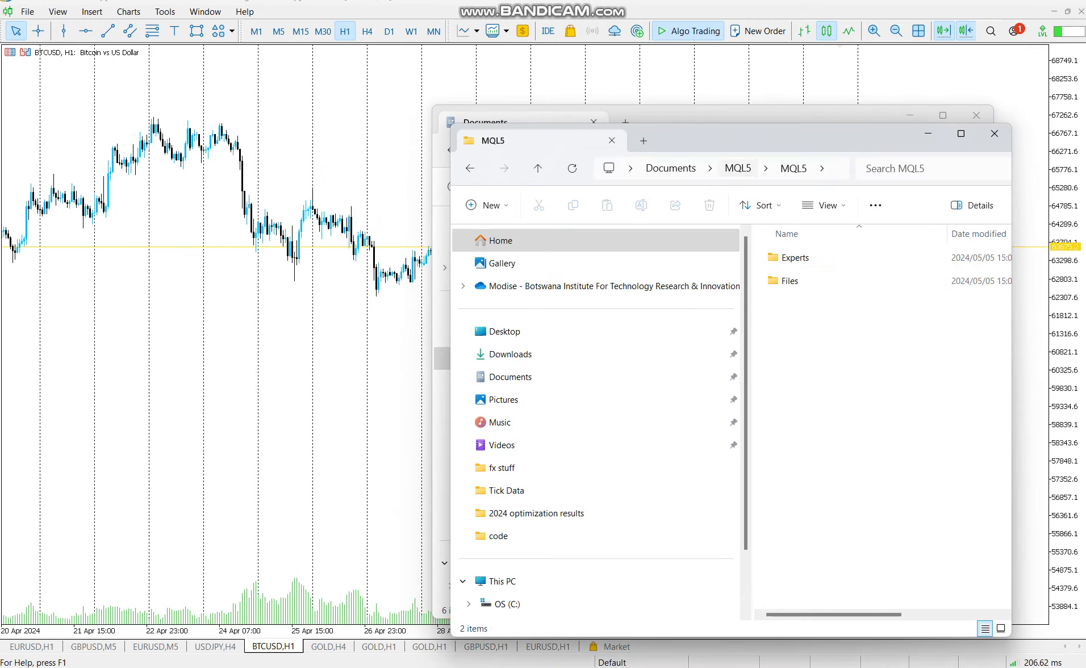
pyautogui.click(737, 168)
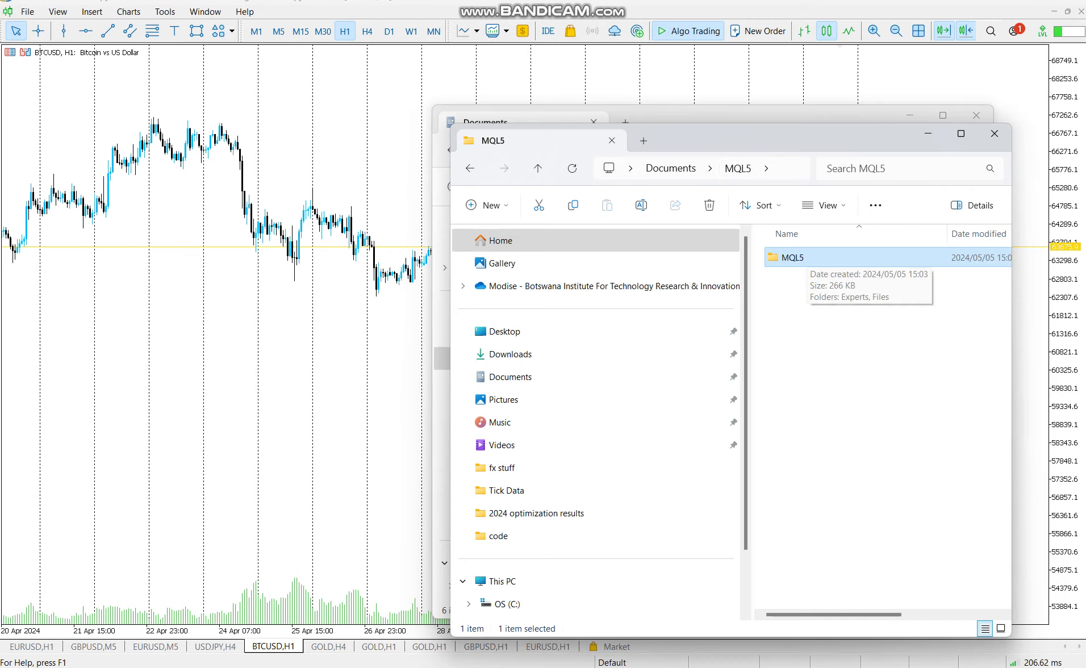
pyautogui.rightClick(807, 265)
pyautogui.press('Escape')
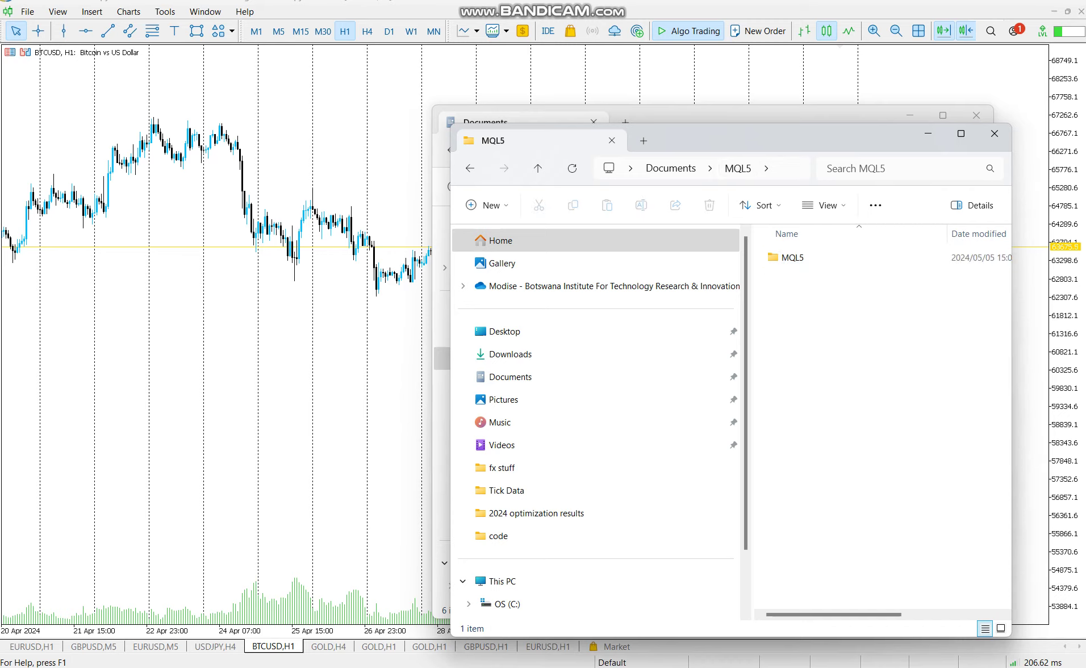
pyautogui.hotkey('ctrl', 'c')
pyautogui.click(302, 307)
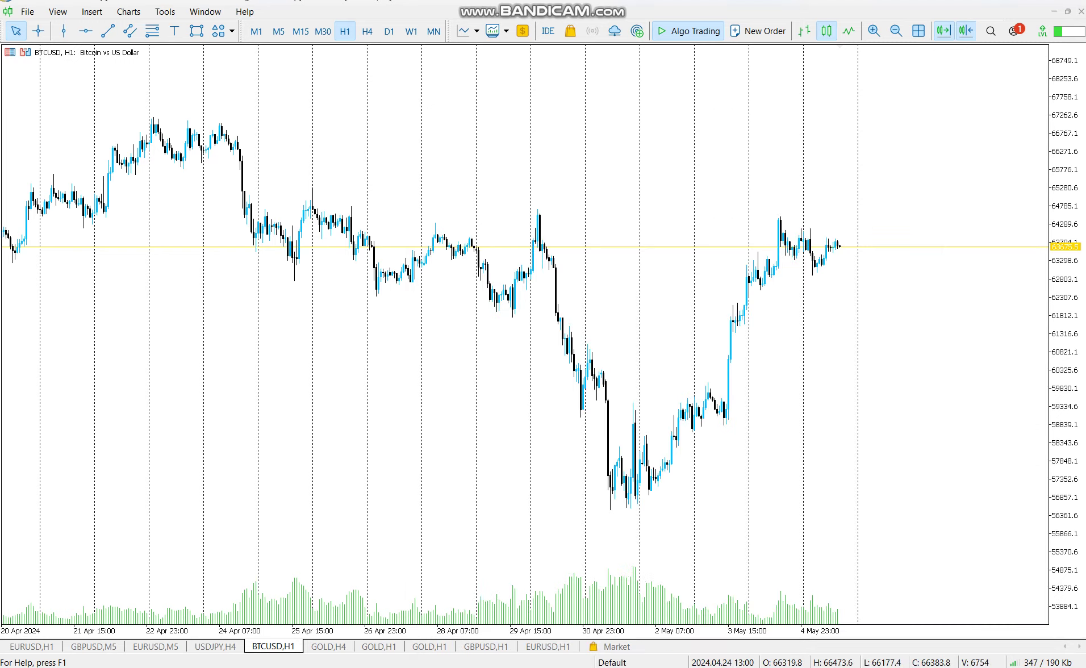
# - Paste the copied MQL5 folder into the MetaTrader data folder, replacing the existing file, and close the folder window
pyautogui.press('alt')
pyautogui.click(27, 11)
pyautogui.press('Return')
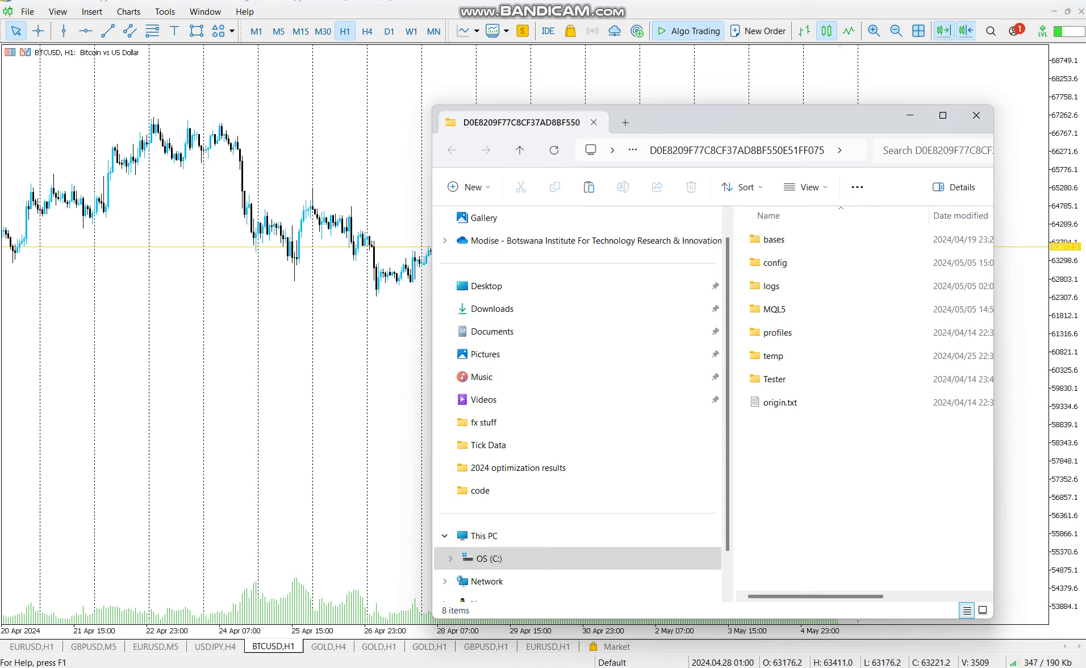
pyautogui.hotkey('ctrl', 'v')
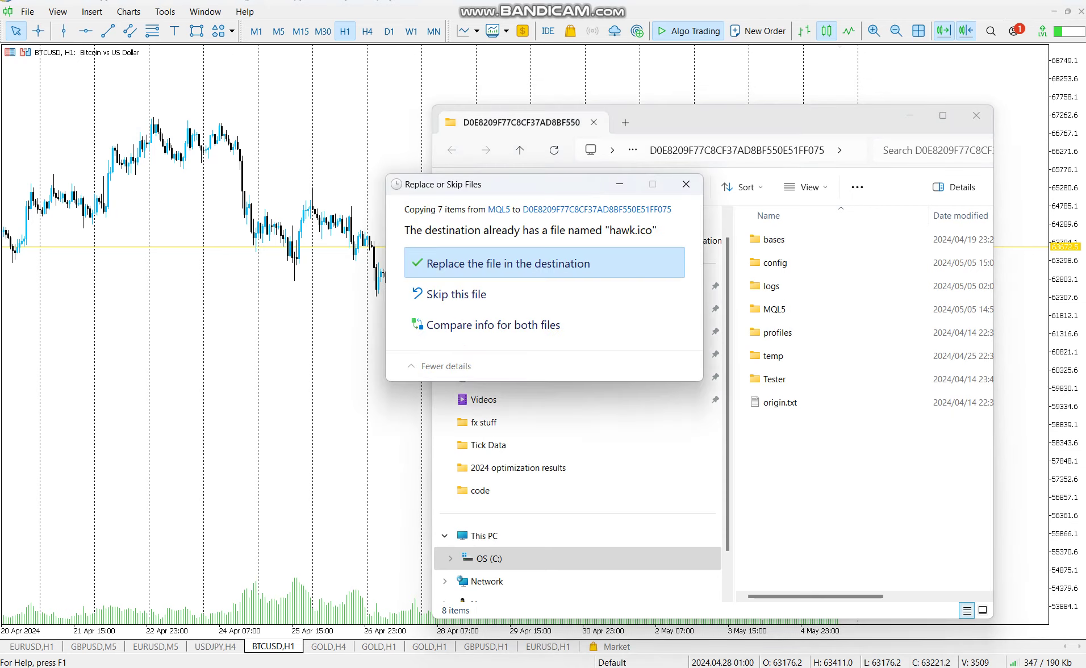
pyautogui.press('Return')
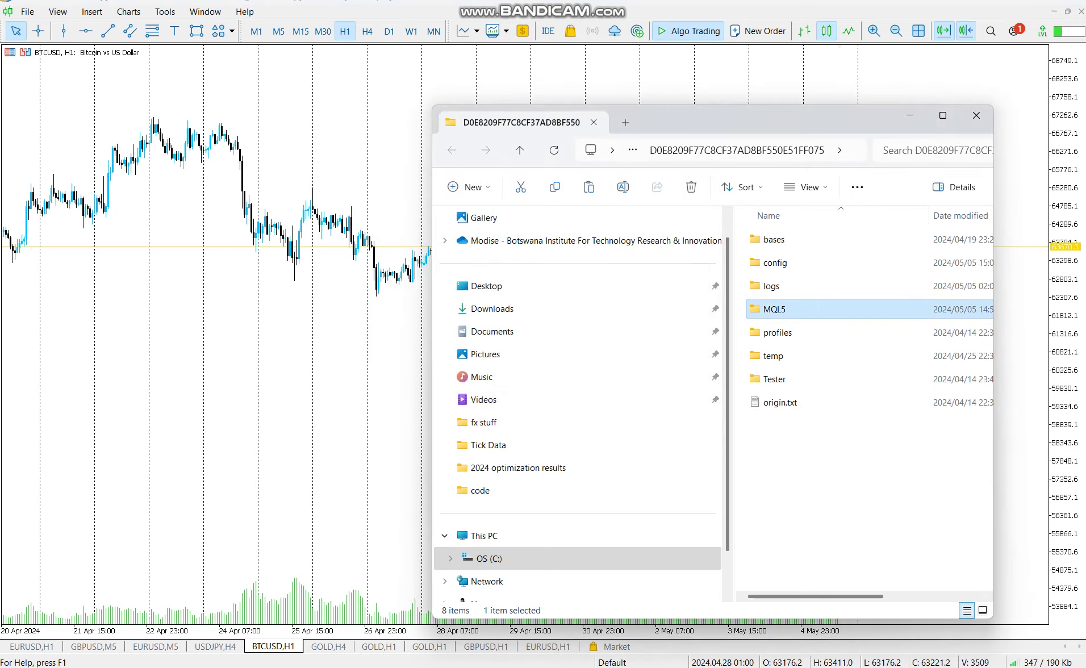
pyautogui.click(976, 115)
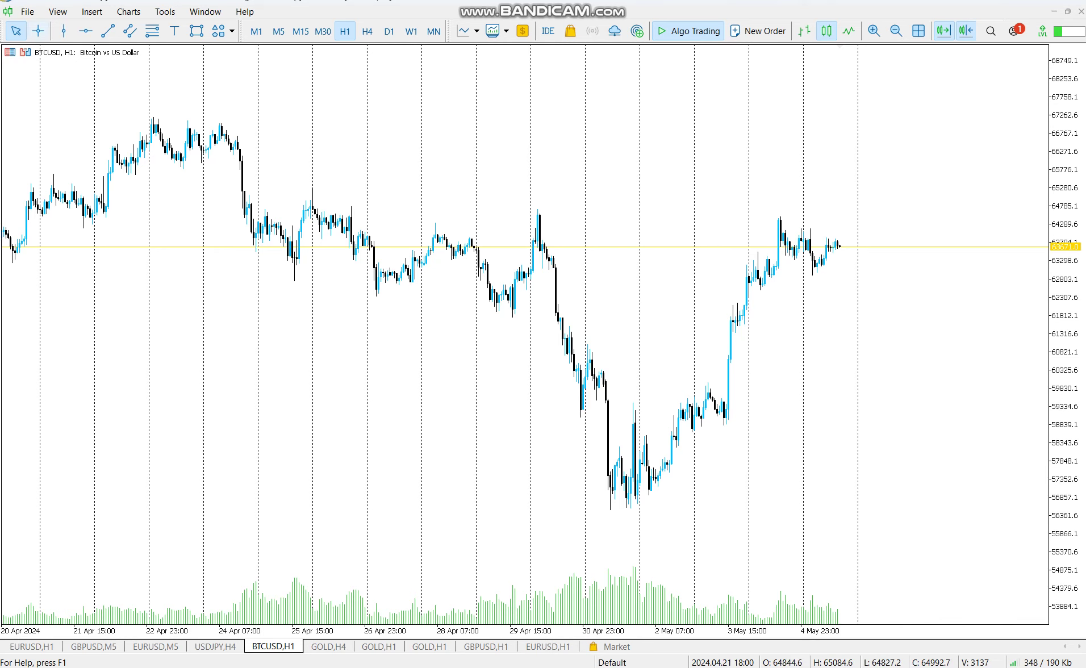
# - Show the Navigator and refresh its Expert Advisors list
pyautogui.hotkey('ctrl', 'n')
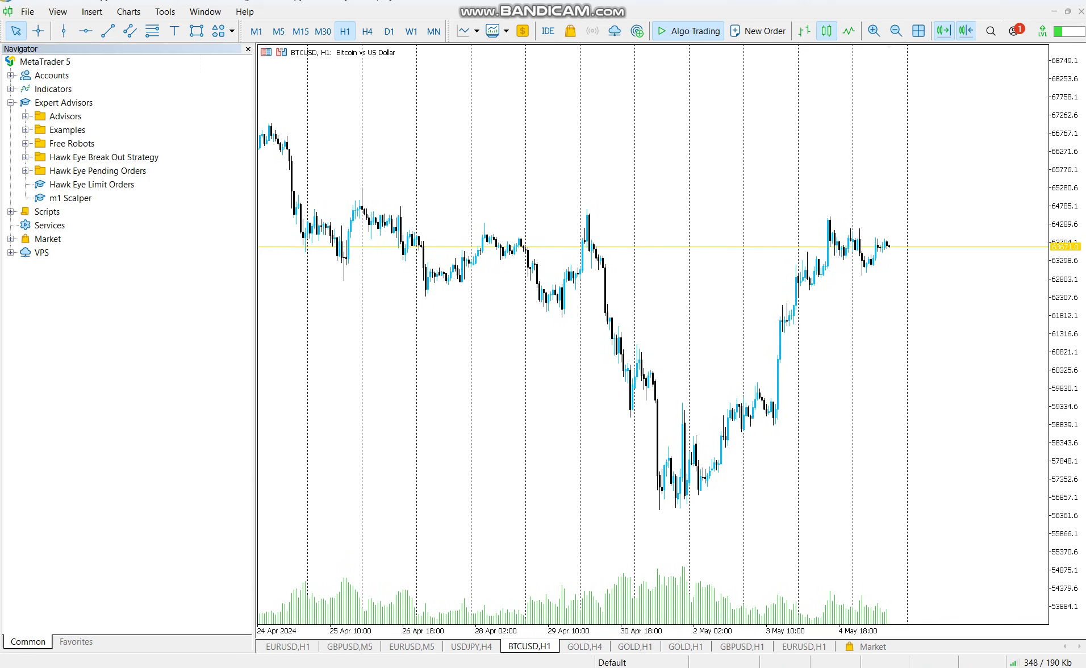
pyautogui.rightClick(38, 101)
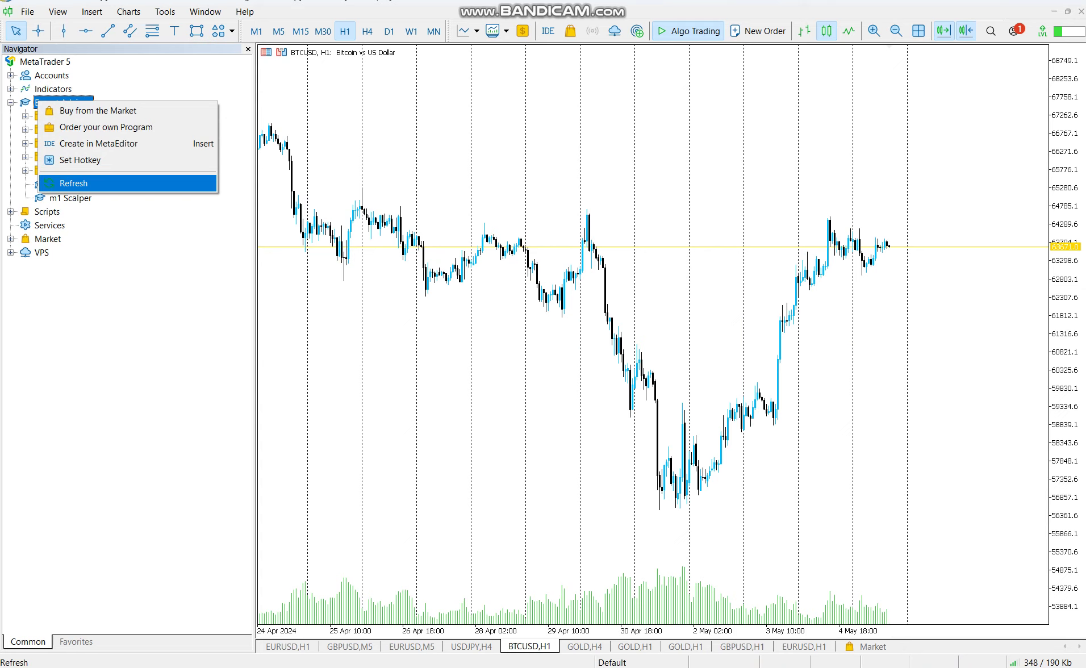
pyautogui.click(74, 183)
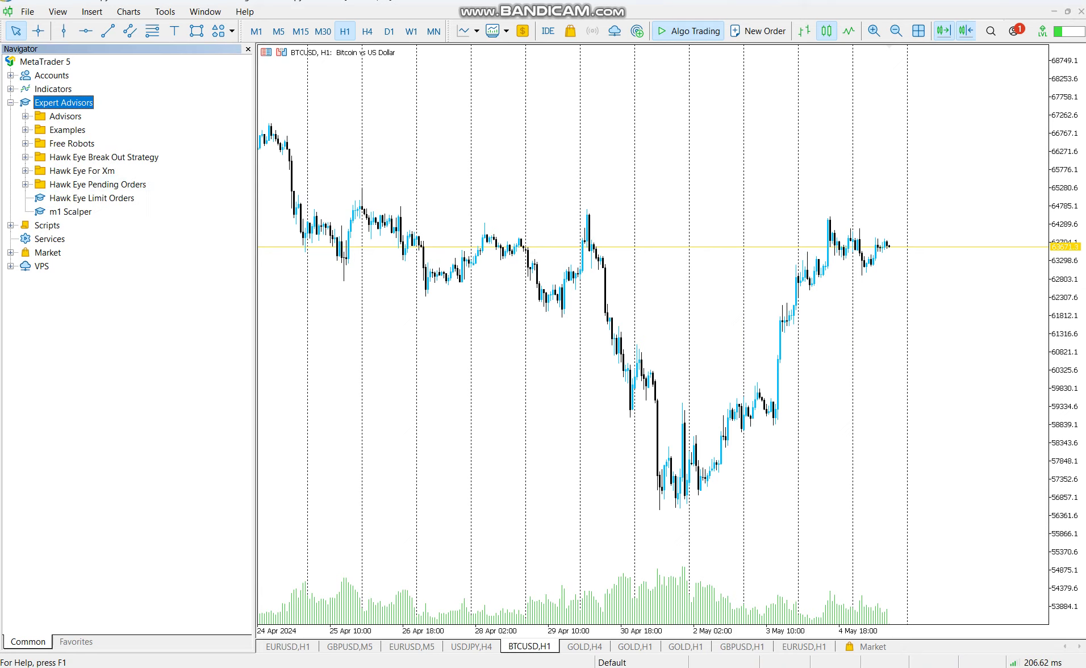
# - Narrow the Navigator and open the settings of Hawk Eye - Xm Affiliates from Hawk Eye For Xm for the BTCUSD H1 chart
pyautogui.click(82, 171)
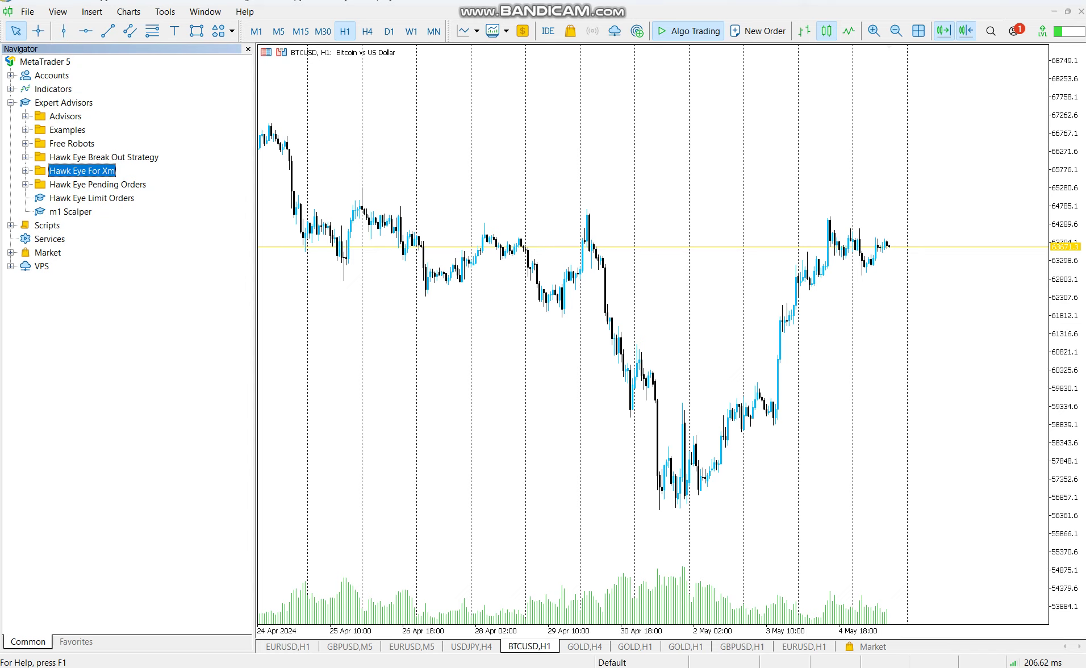
pyautogui.moveTo(254, 341); pyautogui.dragTo(167, 340)
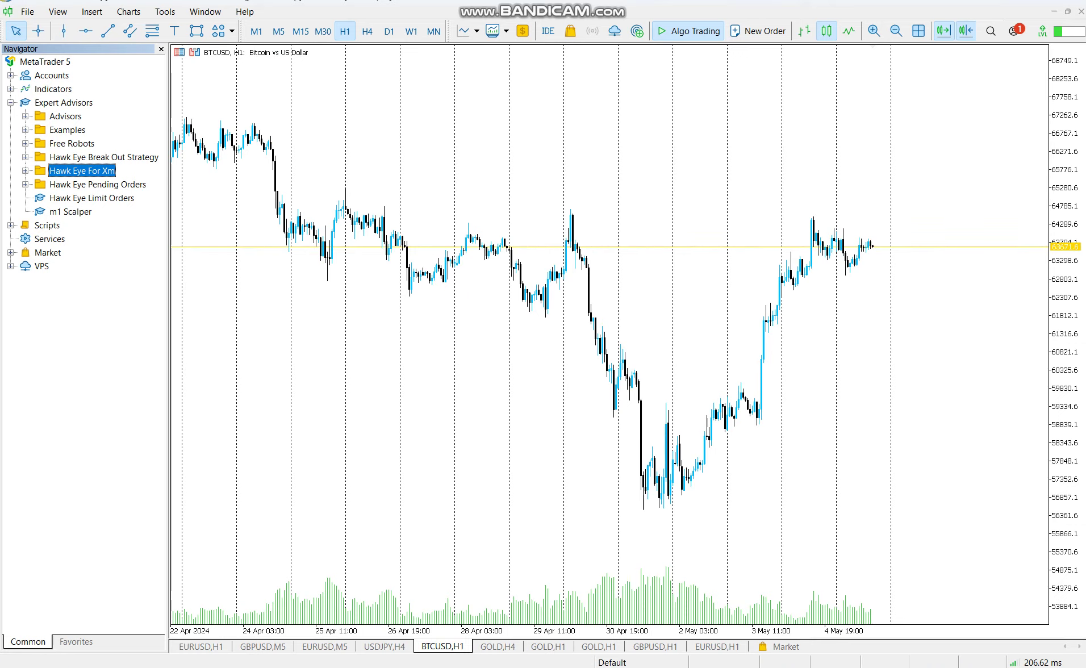
pyautogui.press('Right')
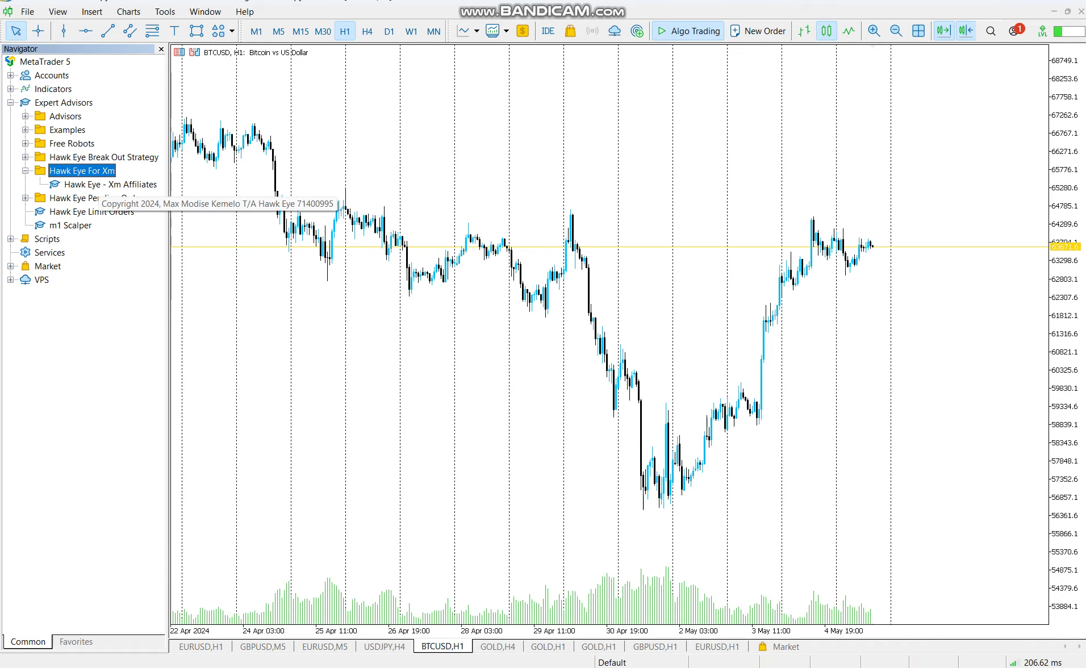
pyautogui.doubleClick(100, 184)
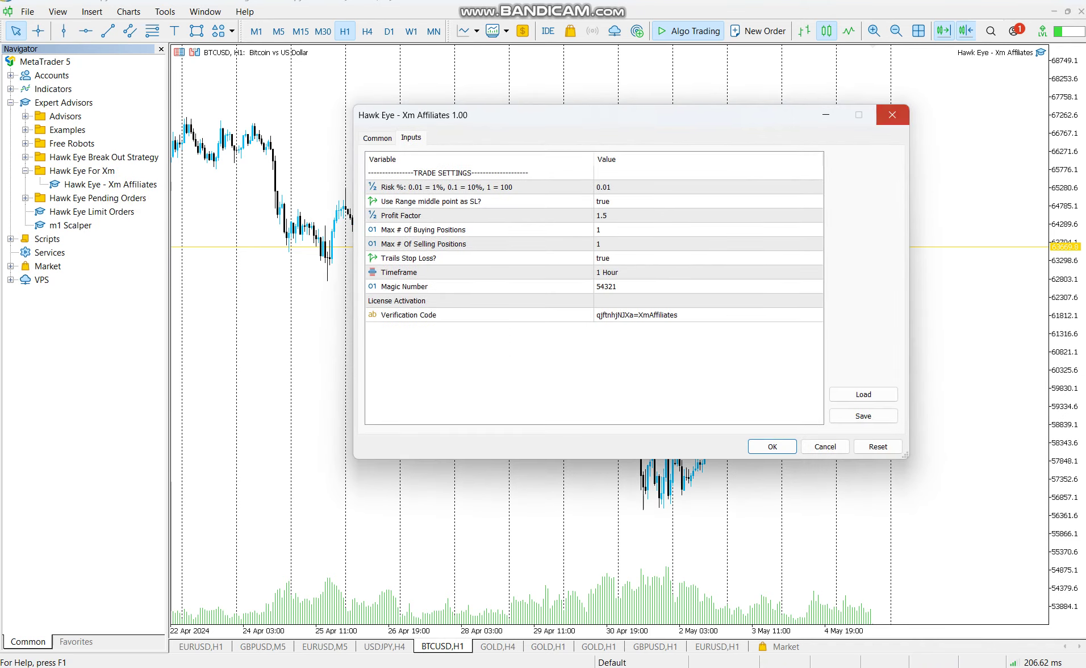
pyautogui.click(892, 115)
pyautogui.doubleClick(110, 184)
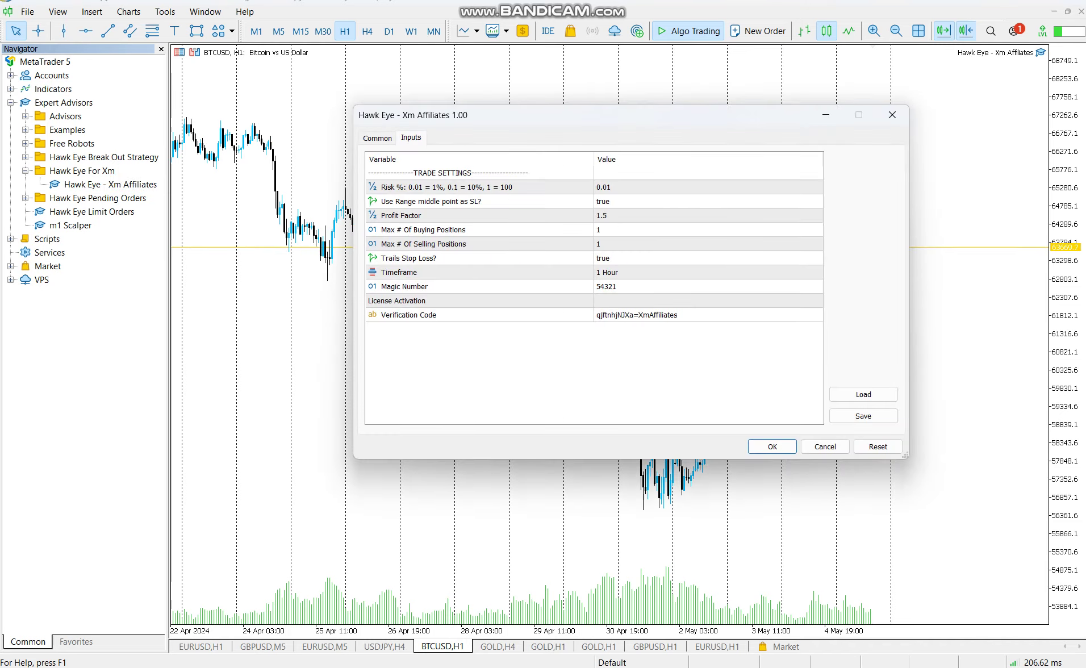
# - Check that Allow Algo Trading is enabled in the expert's common settings, and return to its input parameters
pyautogui.click(377, 137)
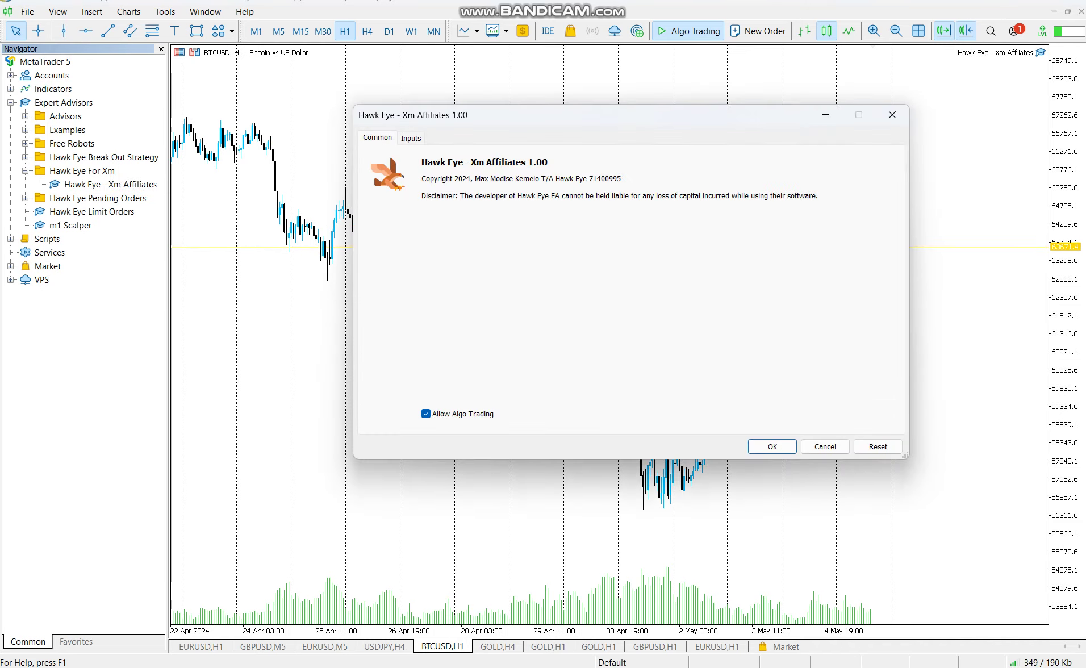
pyautogui.click(425, 414)
pyautogui.click(425, 413)
pyautogui.hotkey('ctrl', 'Tab')
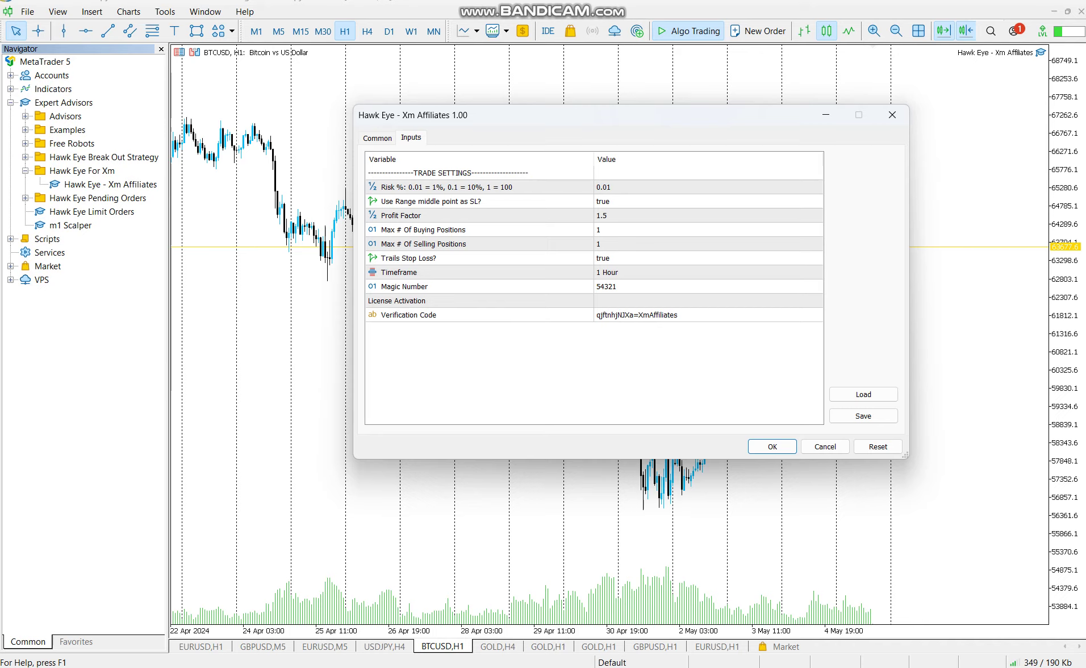
# - Set the expert's Risk % input to 1
pyautogui.click(445, 187)
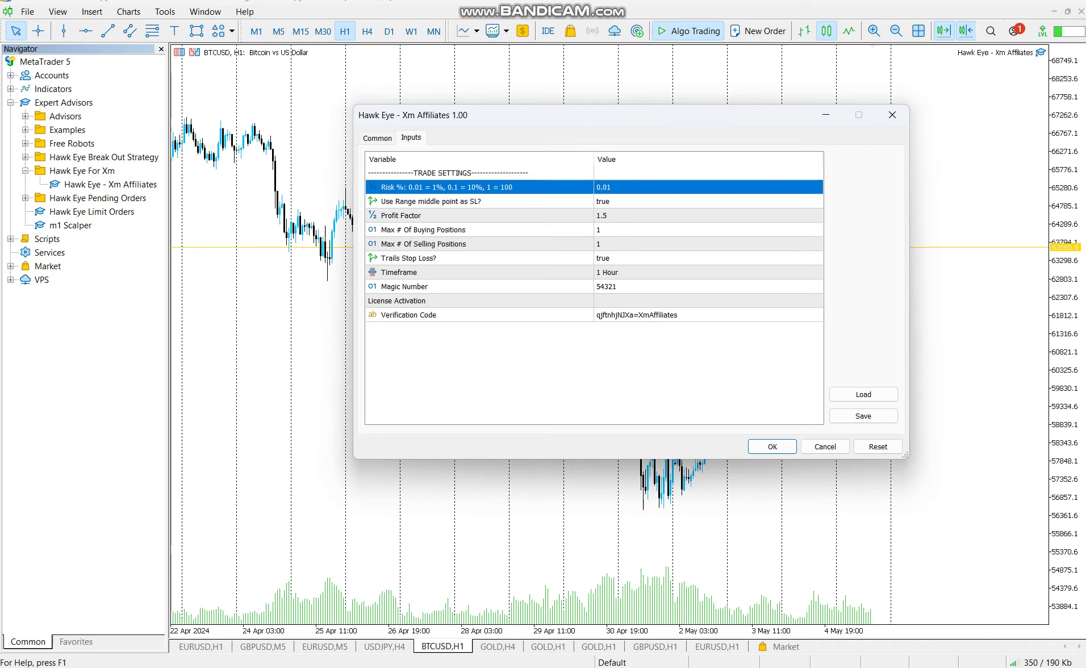
pyautogui.click(603, 186)
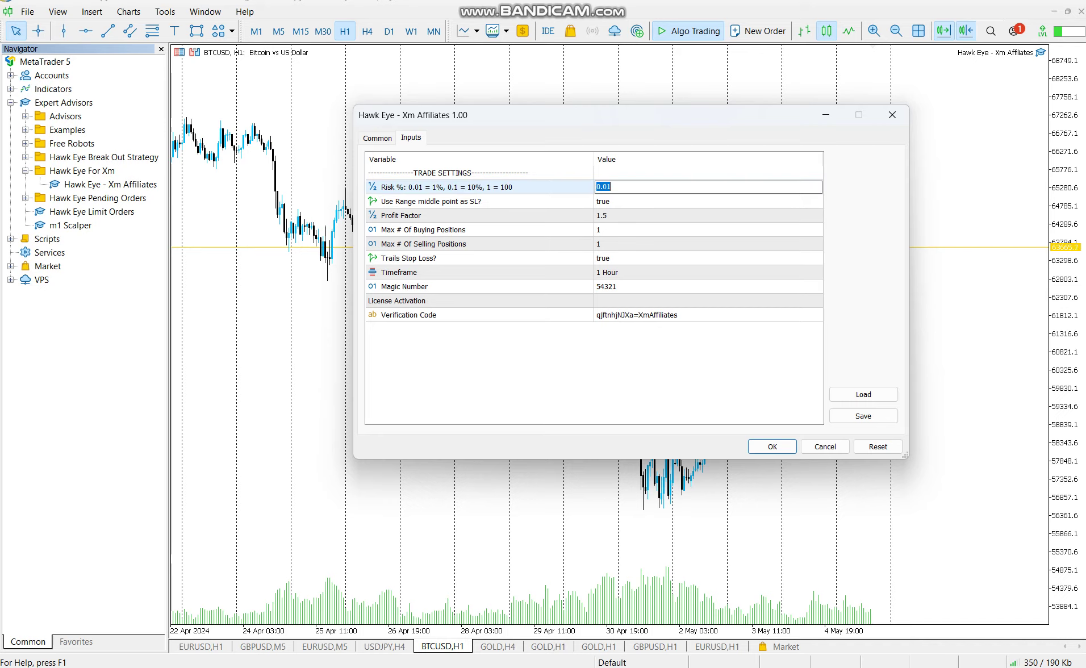
pyautogui.write('1')
pyautogui.click(603, 215)
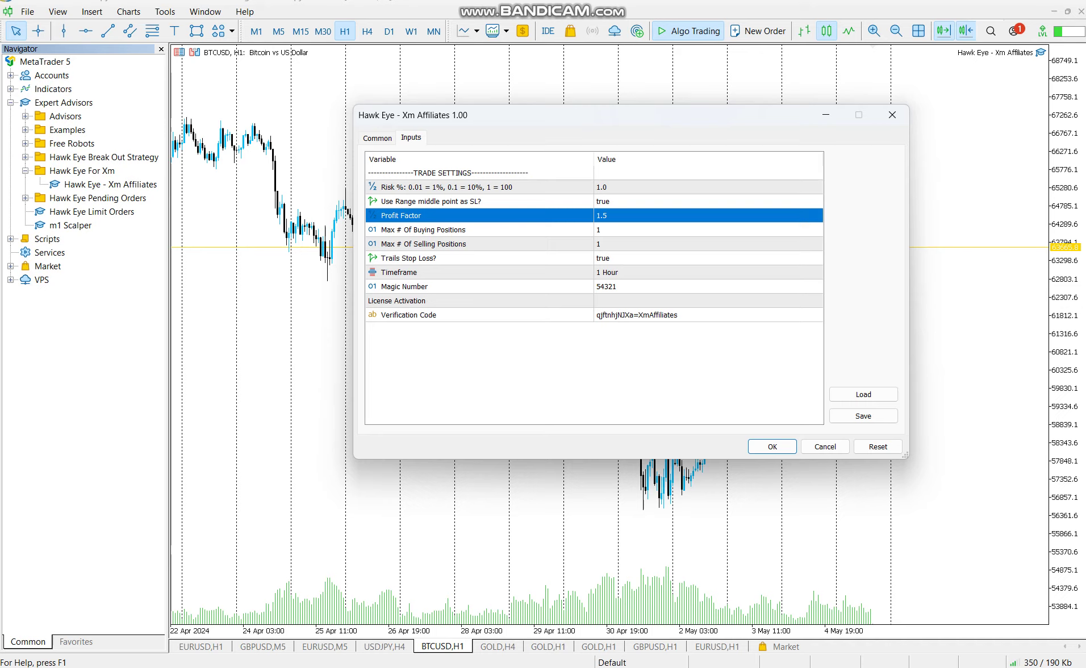
# - Set the Risk % input to 0.01 and select the Use Range middle point as SL? parameter
pyautogui.doubleClick(603, 186)
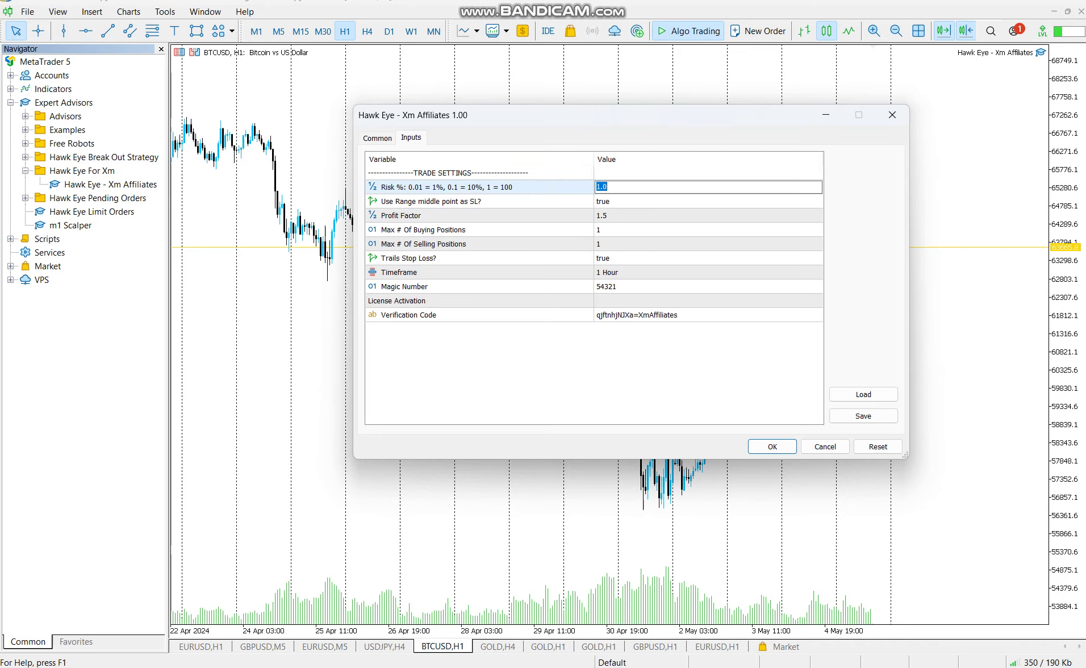
pyautogui.write('0.01')
pyautogui.click(602, 229)
pyautogui.click(603, 201)
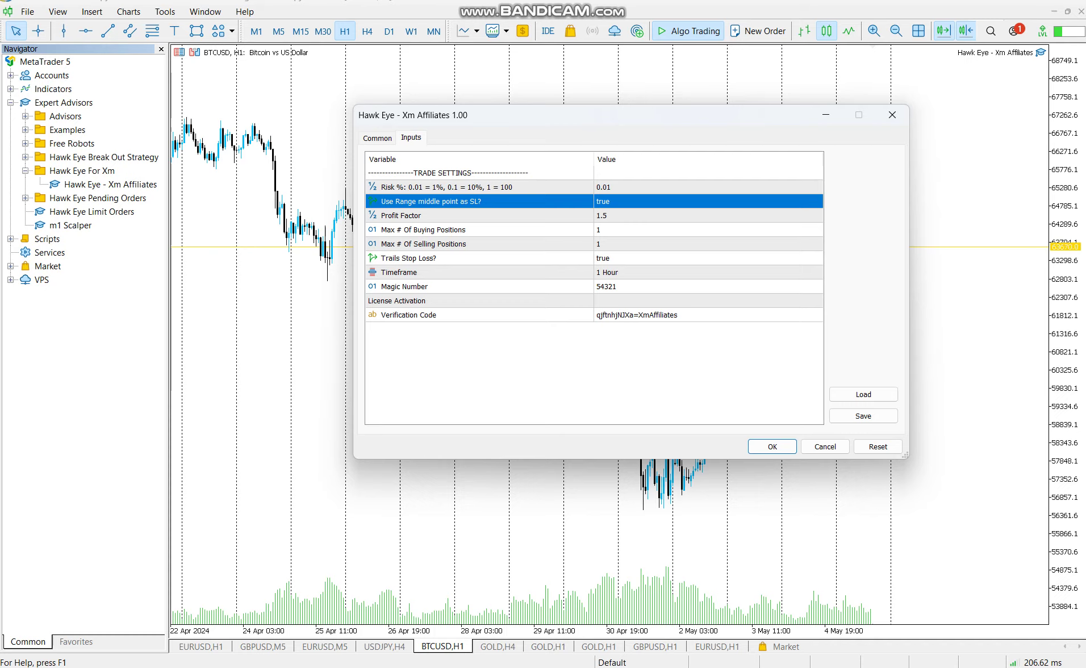
# - Set the Profit Factor input to 2
pyautogui.click(400, 215)
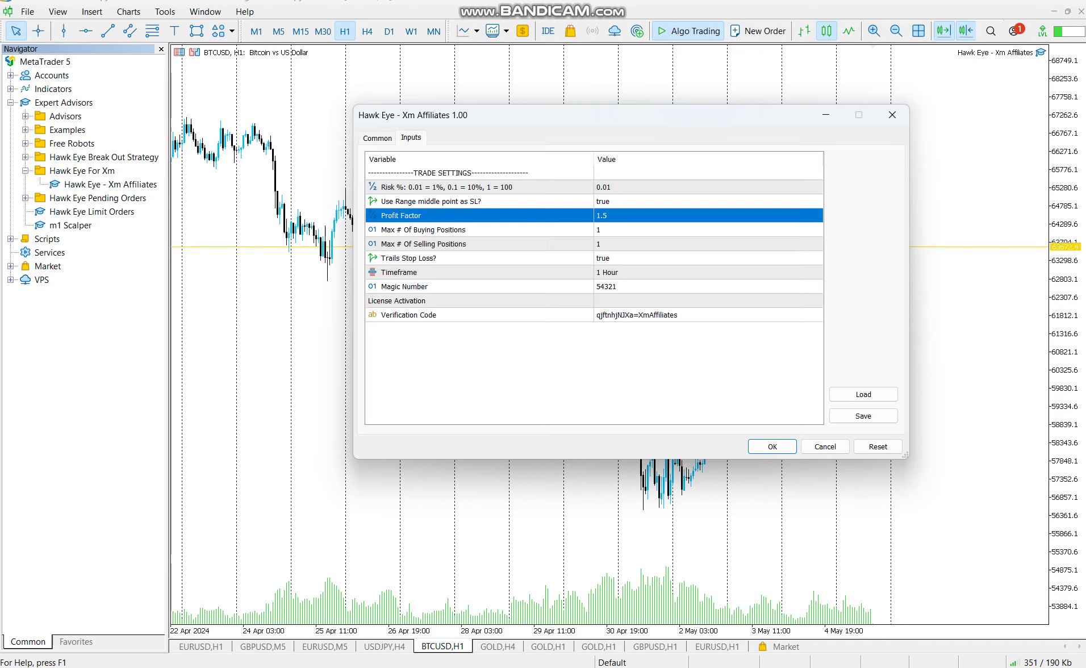
pyautogui.press('Return')
pyautogui.write('2')
pyautogui.click(707, 244)
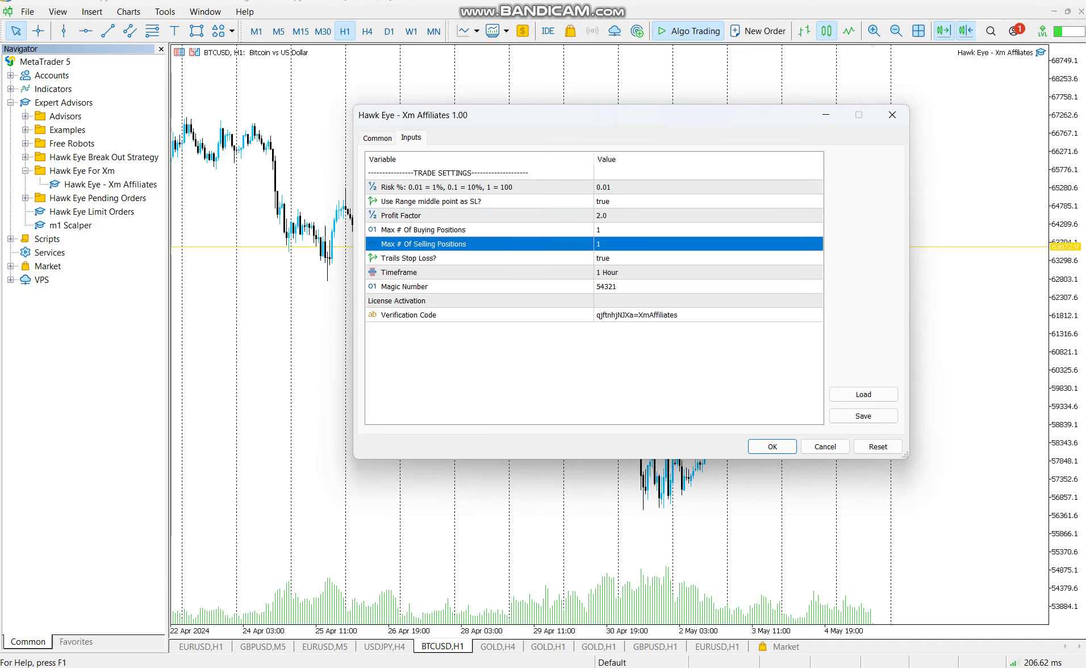
# - Set the Profit Factor input to 1.5
pyautogui.click(708, 216)
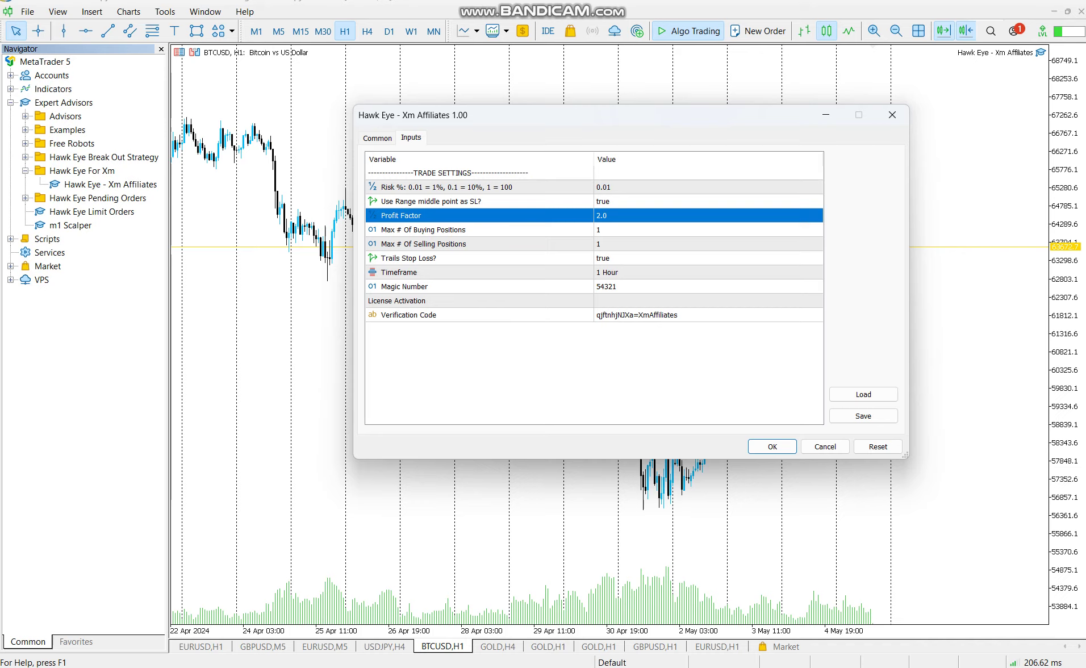
pyautogui.doubleClick(707, 215)
pyautogui.write('1.5')
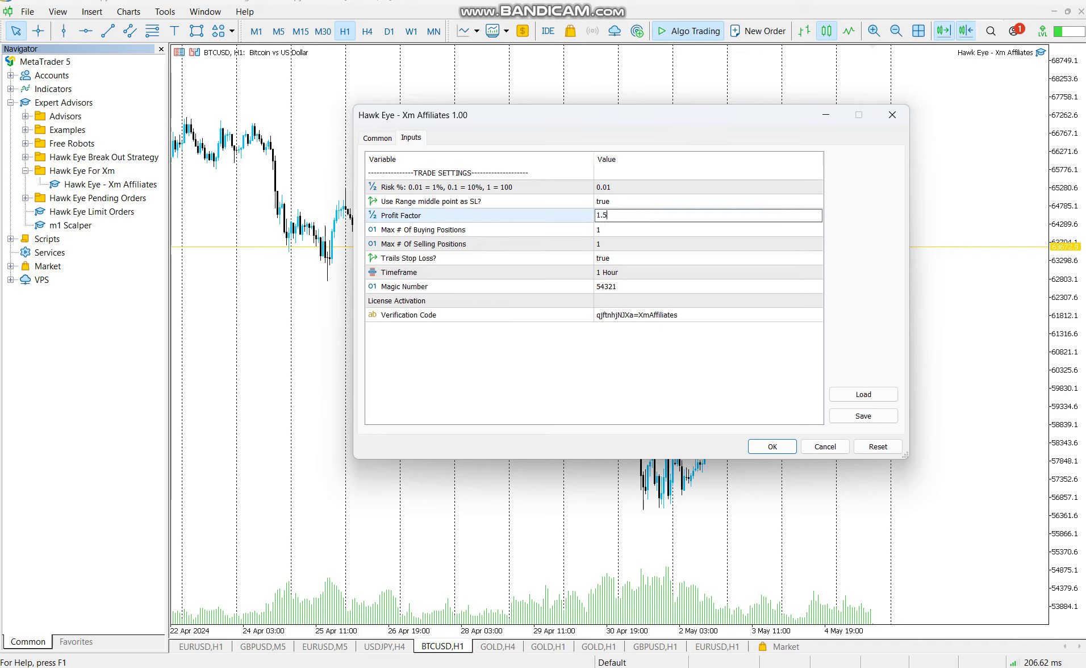
# - Set Max # Of Buying Positions to 5
pyautogui.click(707, 230)
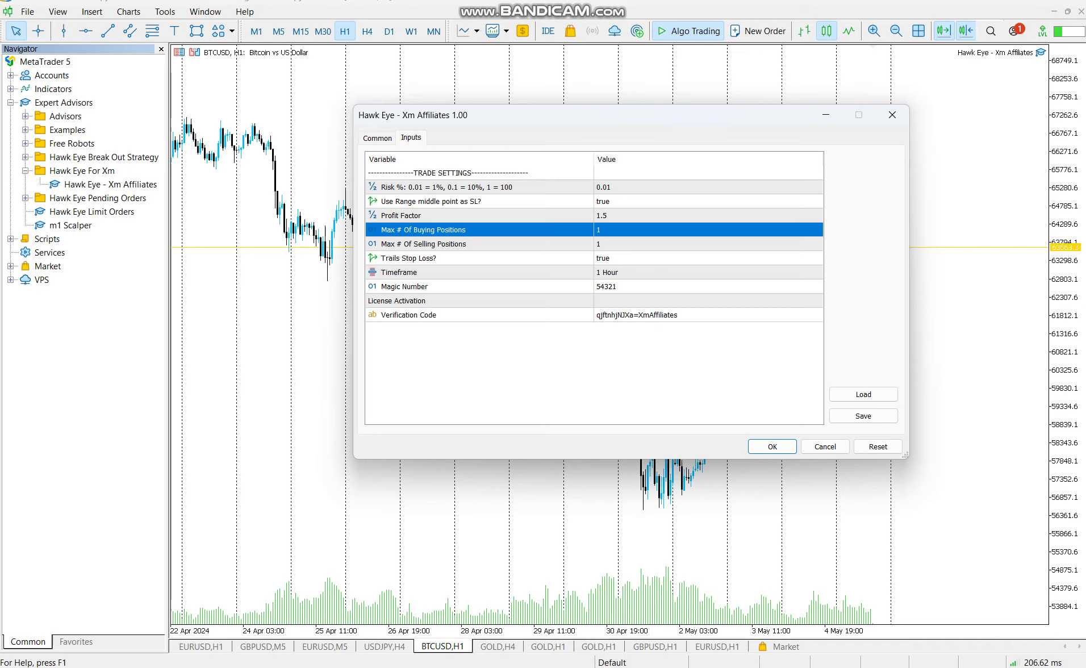
pyautogui.doubleClick(598, 229)
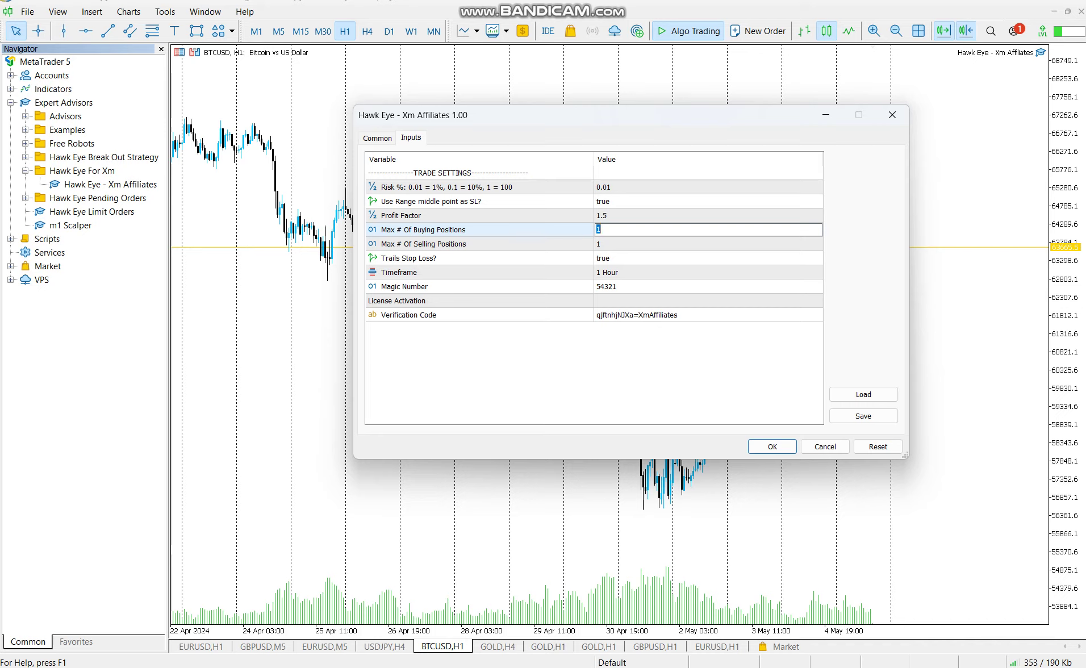
pyautogui.write('5')
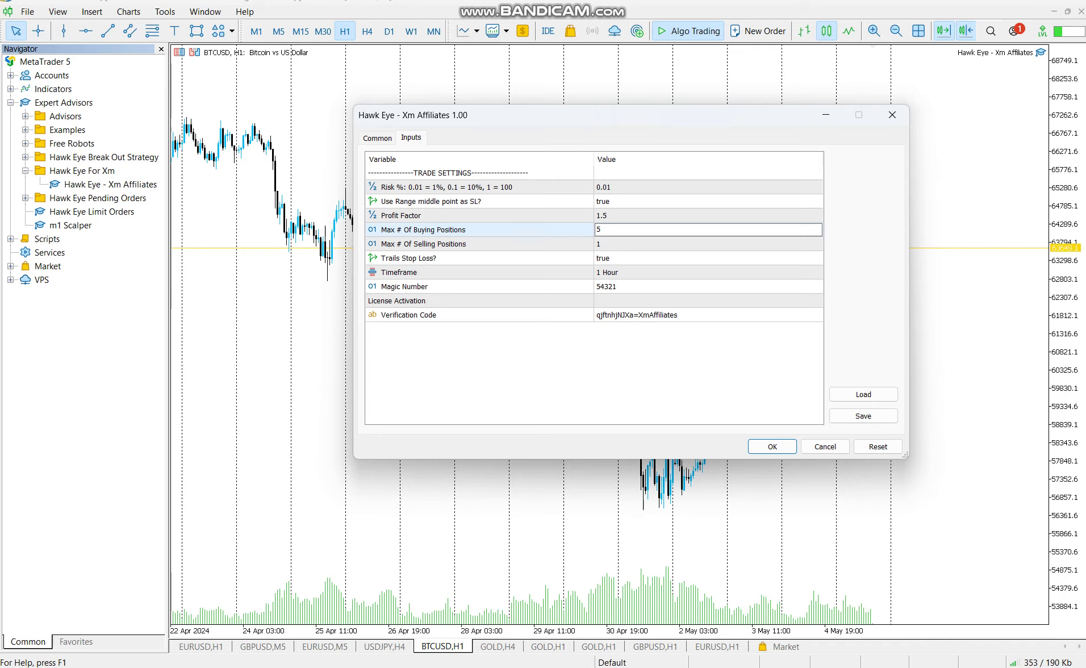
# - Set Max # Of Buying Positions back to 1
pyautogui.press('BackSpace')
pyautogui.write('1')
pyautogui.click(408, 258)
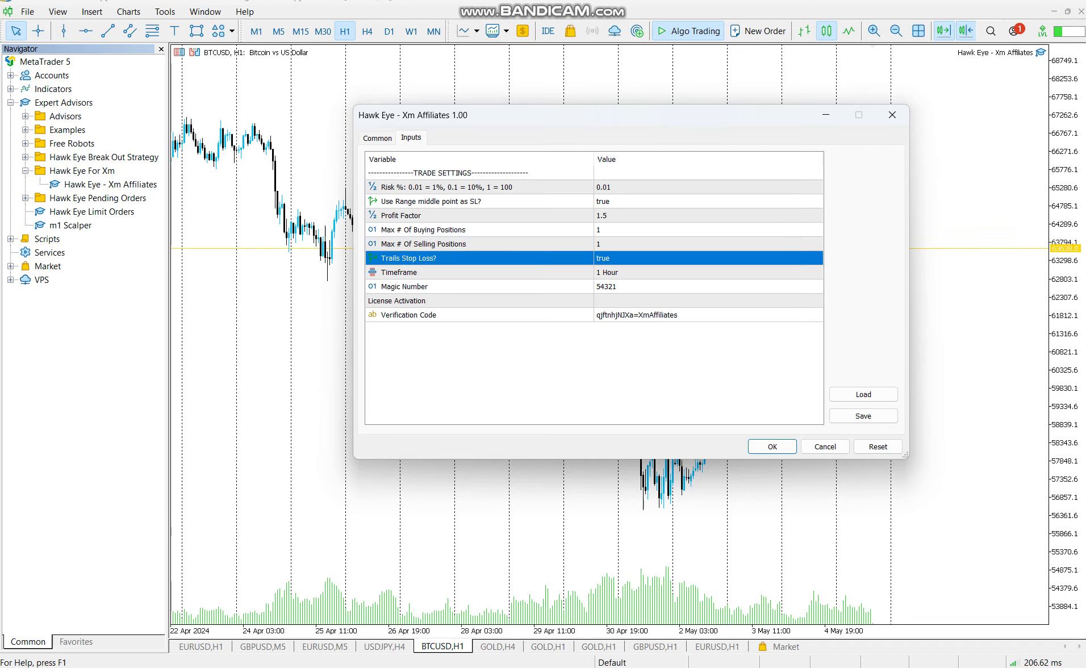
# - Switch the Trails Stop Loss? input to false and back to true
pyautogui.doubleClick(603, 258)
pyautogui.press('Up')
pyautogui.press('space')
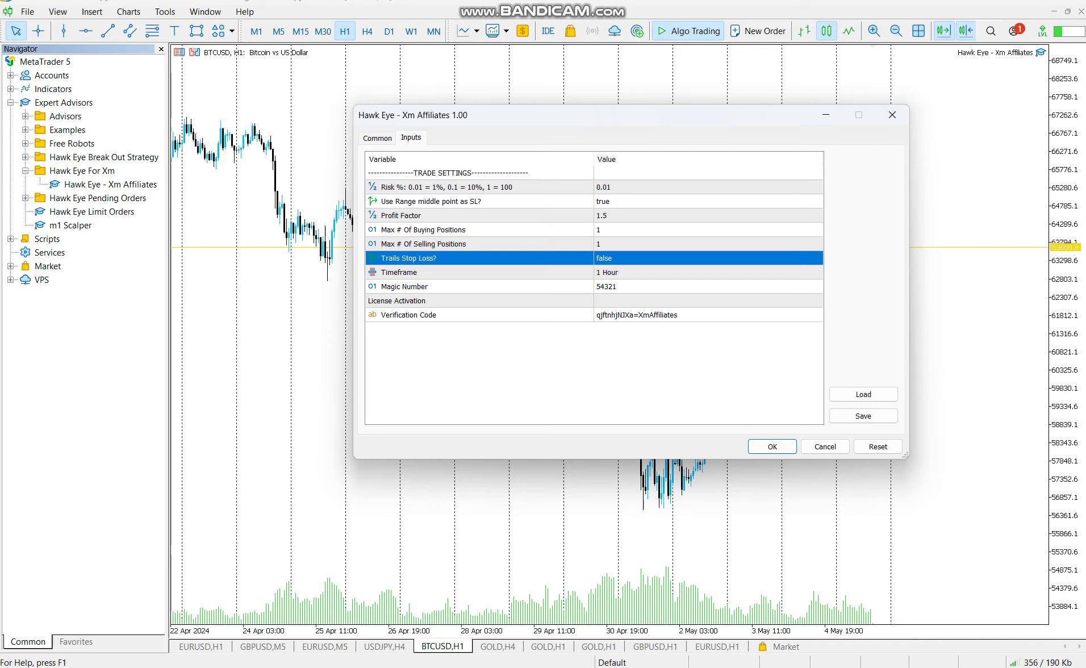
pyautogui.press('space')
pyautogui.click(478, 272)
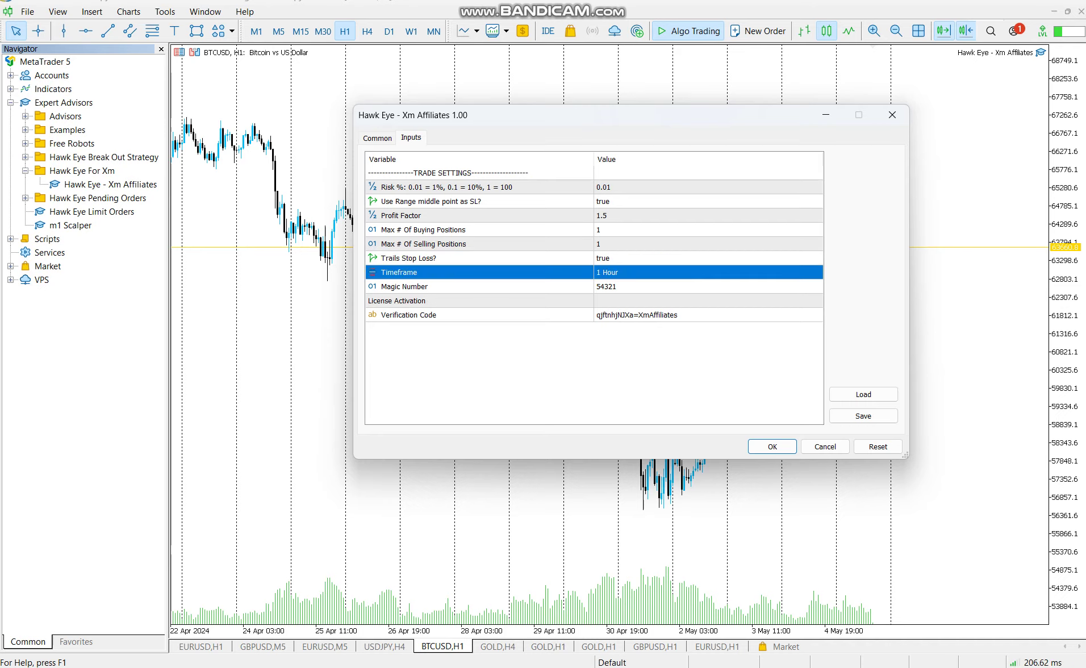
# - Set the expert advisor's Magic Number input to 76342
pyautogui.doubleClick(606, 286)
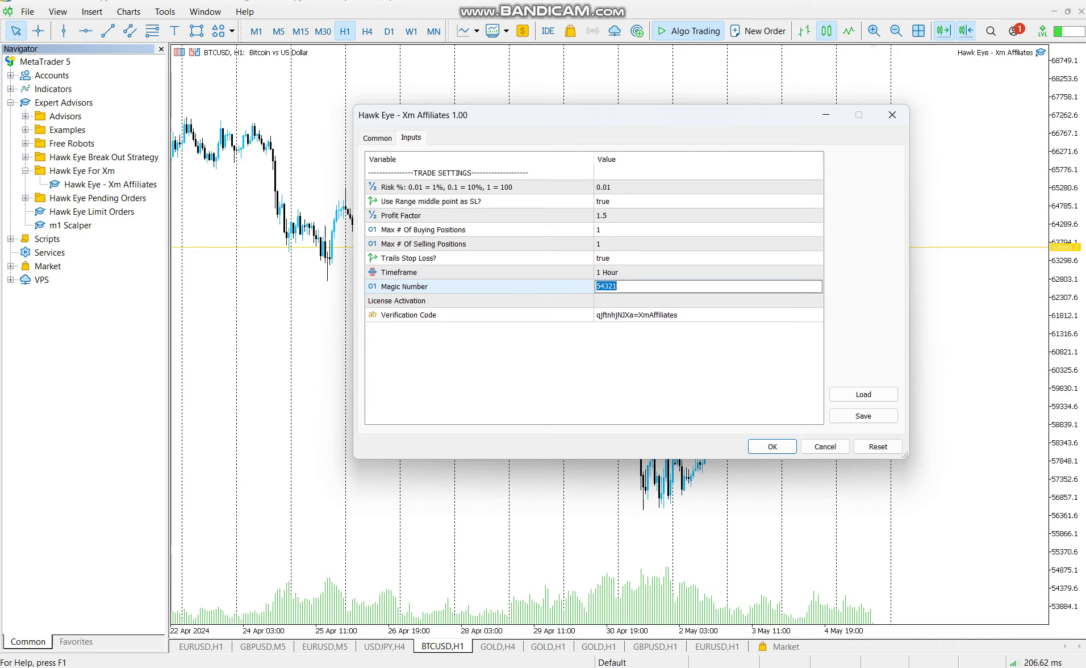
pyautogui.press('BackSpace')
pyautogui.write('76342')
pyautogui.click(478, 244)
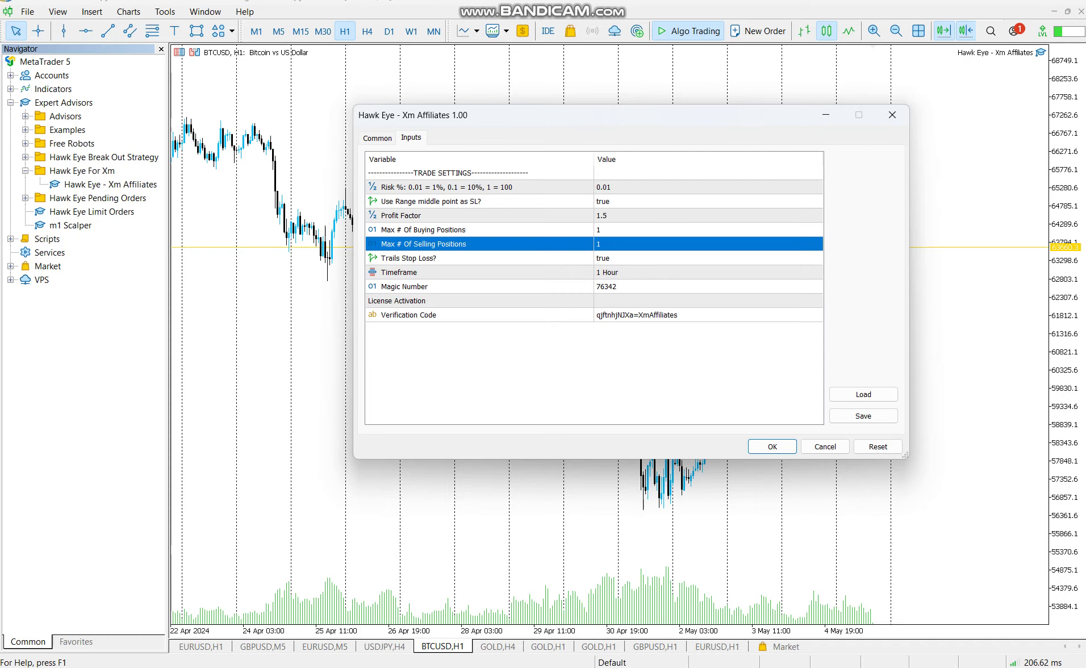
# - Append a 1 to the Magic Number so that the input reads 763421
pyautogui.click(479, 286)
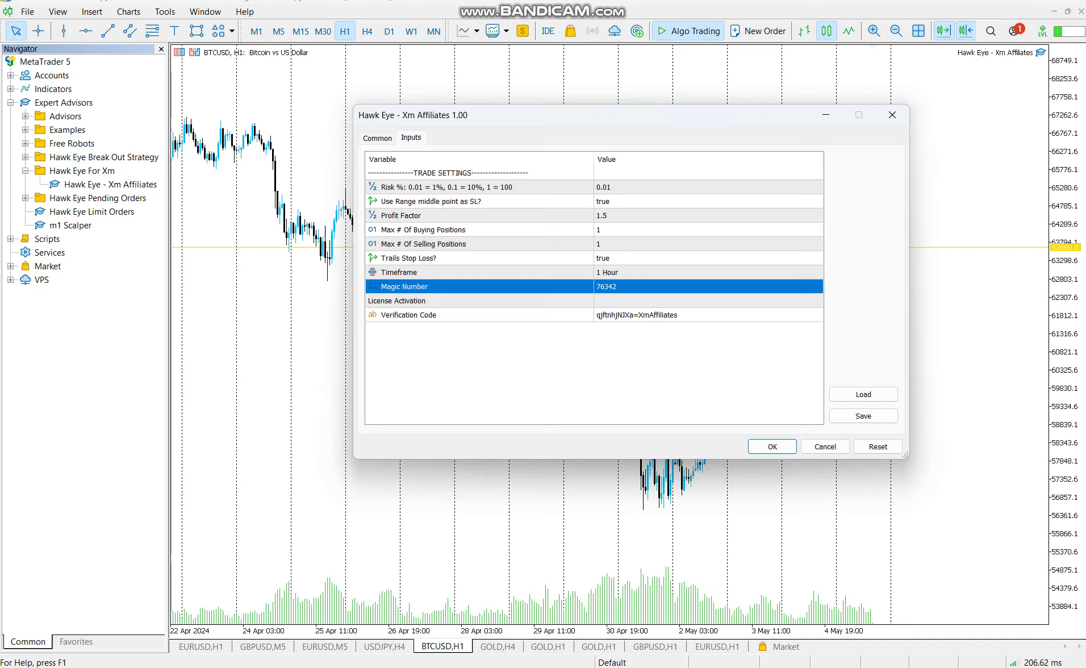
pyautogui.click(606, 286)
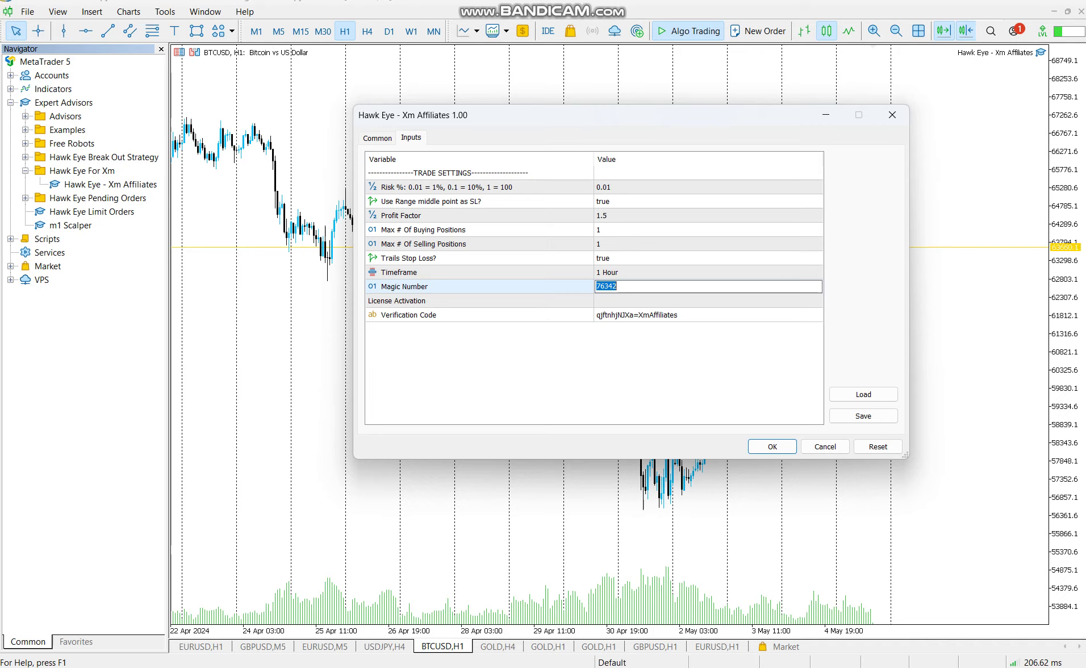
pyautogui.click(608, 286)
pyautogui.write('1')
pyautogui.click(608, 258)
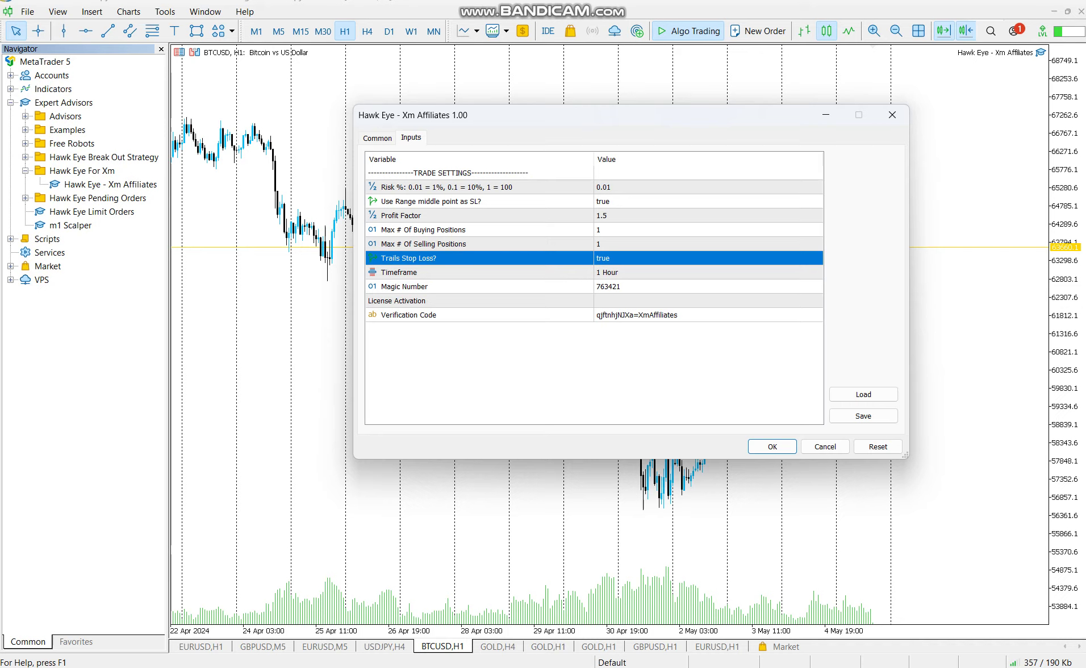
pyautogui.click(608, 258)
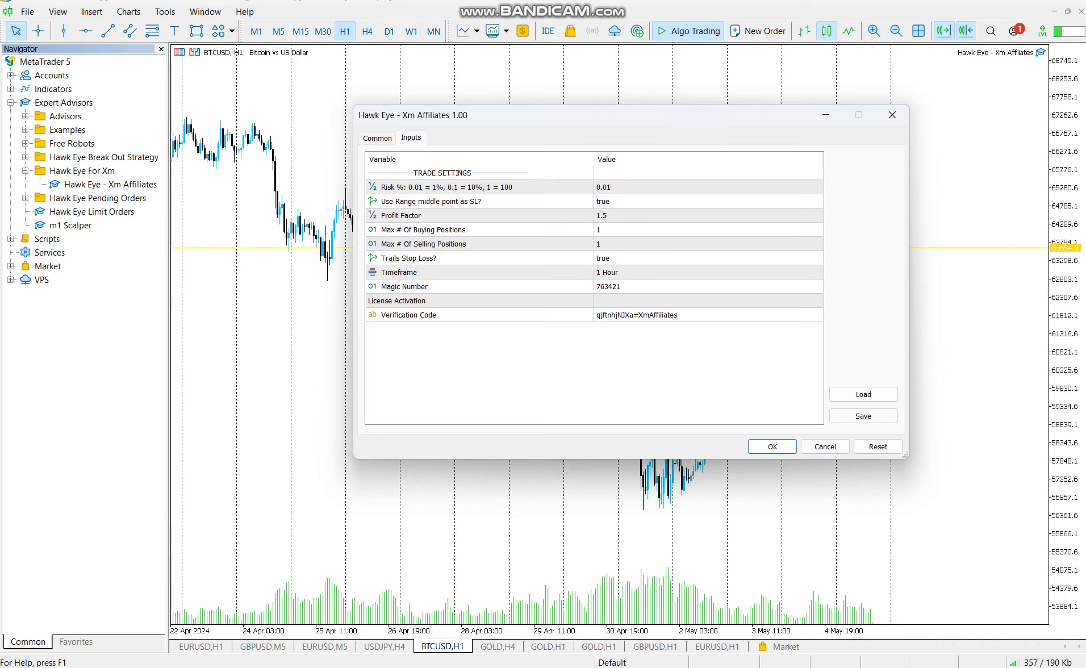
# - Review the Verification Code and Common settings, and attach the Hawk Eye - Xm Affiliates expert advisor to the BTCUSD H1 chart
pyautogui.doubleClick(636, 315)
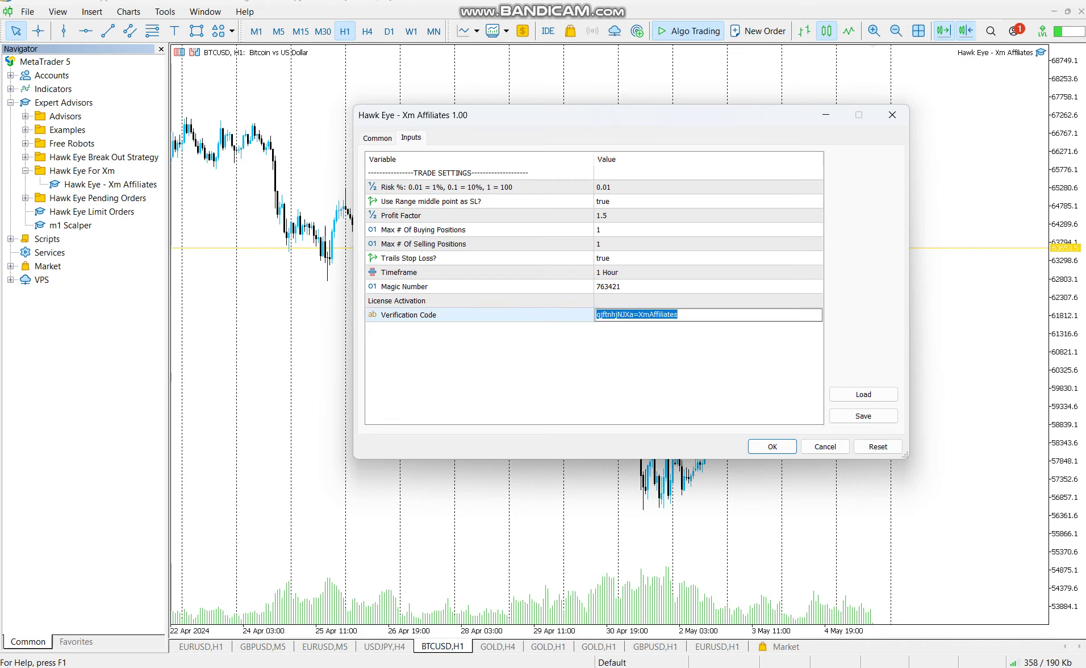
pyautogui.press('Escape')
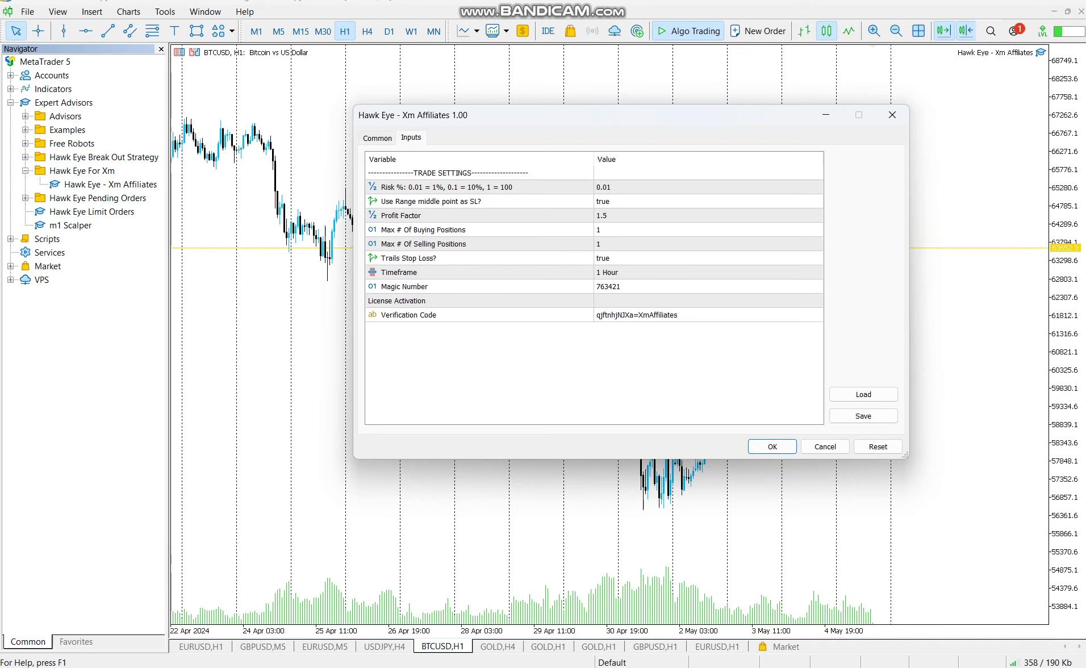
pyautogui.hotkey('ctrl', 'Tab')
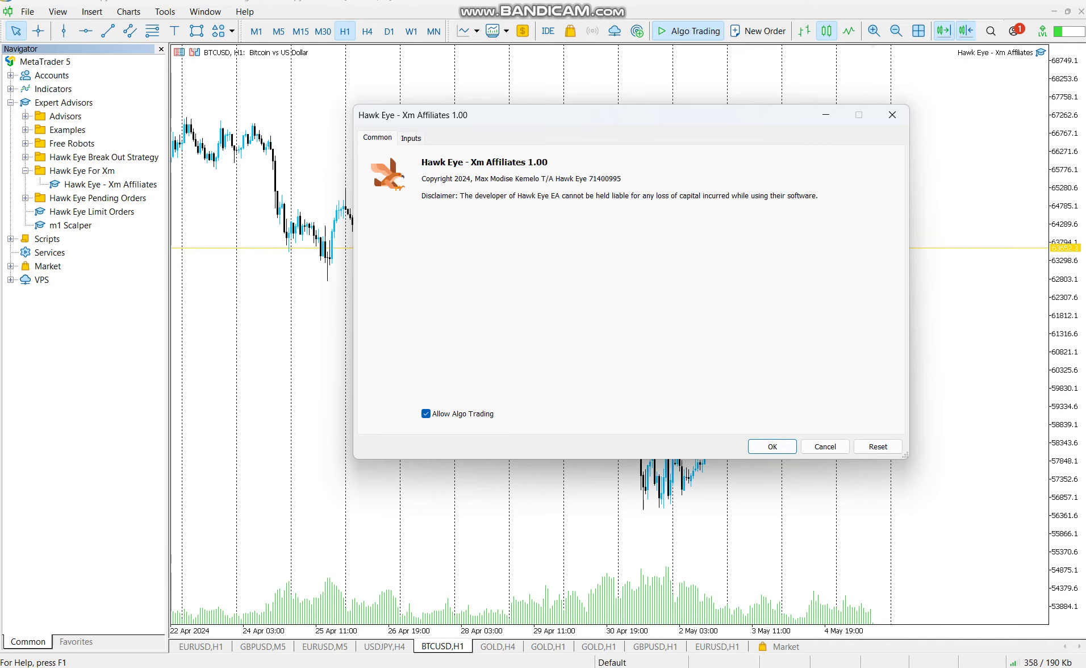
pyautogui.press('Return')
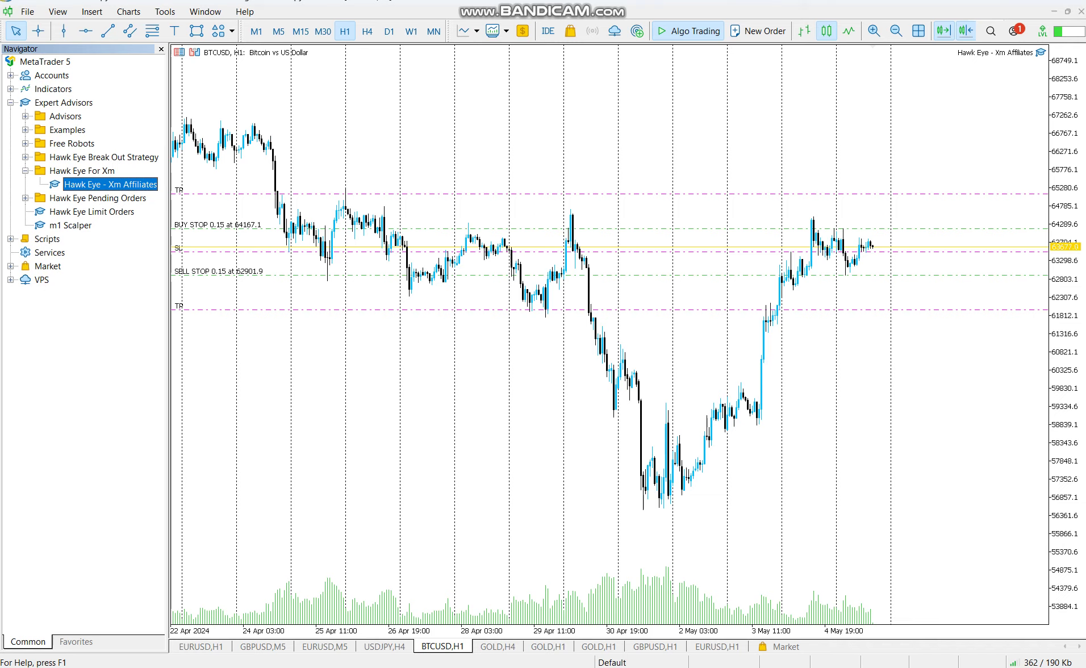
# - Remove the expert advisor from the BTCUSD chart and delete the 0.15 buy stop and sell stop pending orders
pyautogui.rightClick(999, 53)
pyautogui.click(931, 103)
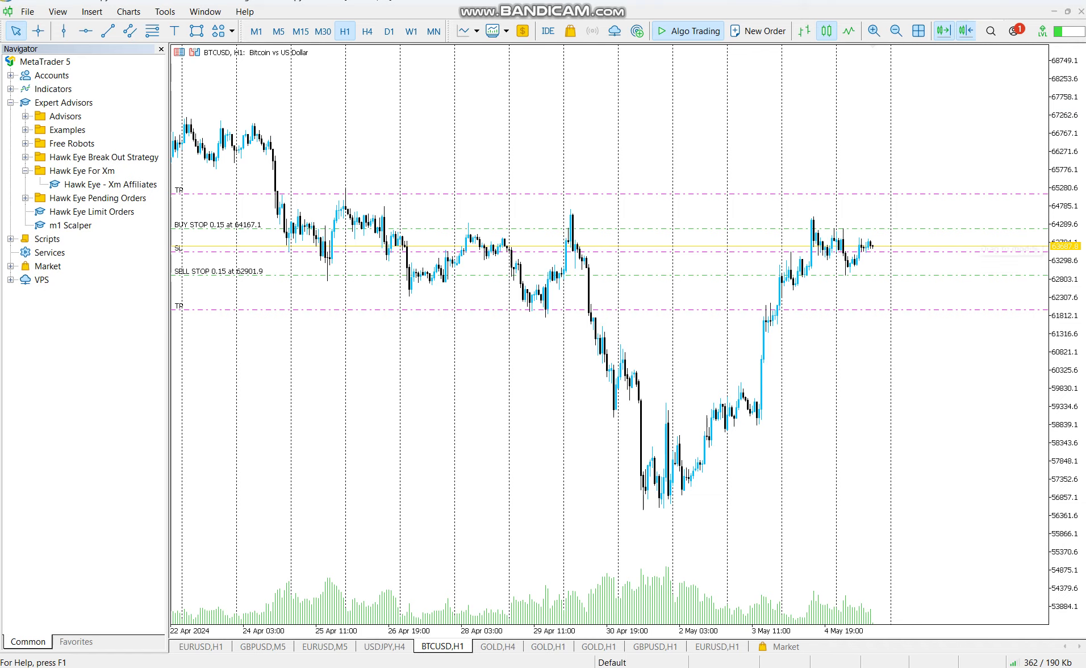
pyautogui.rightClick(864, 228)
pyautogui.click(920, 253)
pyautogui.rightClick(864, 274)
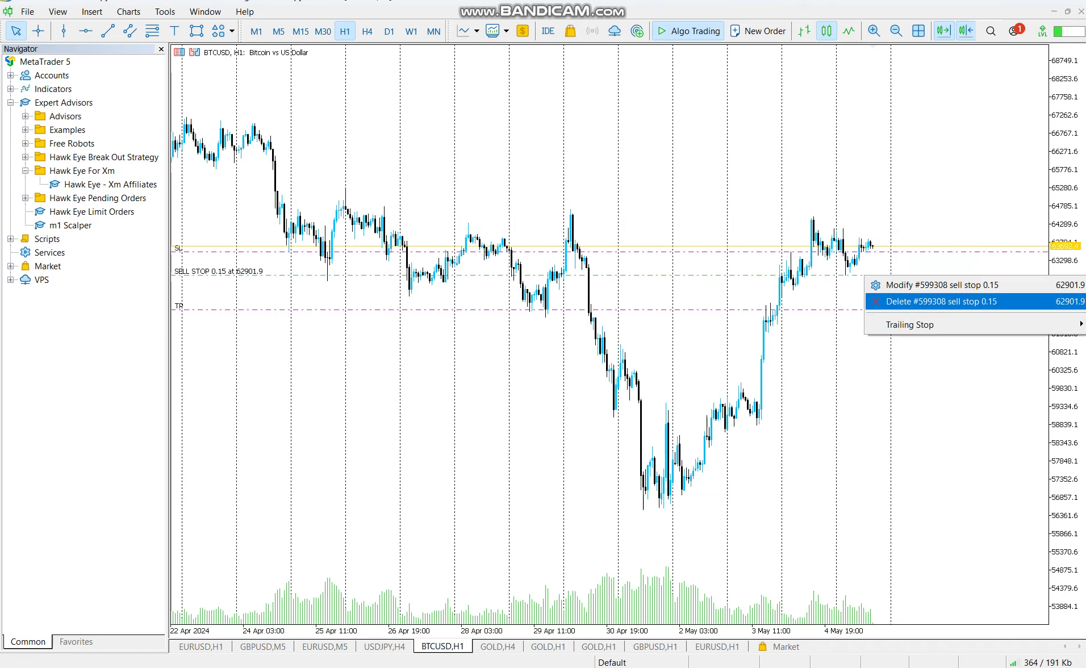
pyautogui.click(920, 302)
# - Attach Hawk Eye - Xm Affiliates to the BTCUSD chart again with Use Range middle point as SL? turned off
pyautogui.doubleClick(110, 184)
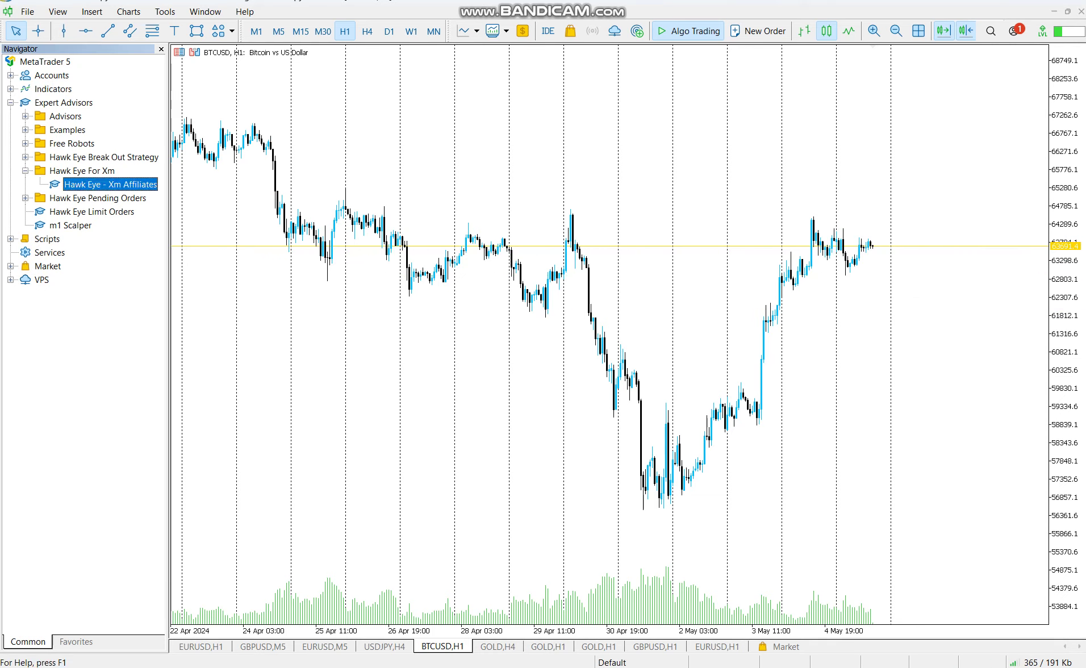
pyautogui.click(410, 138)
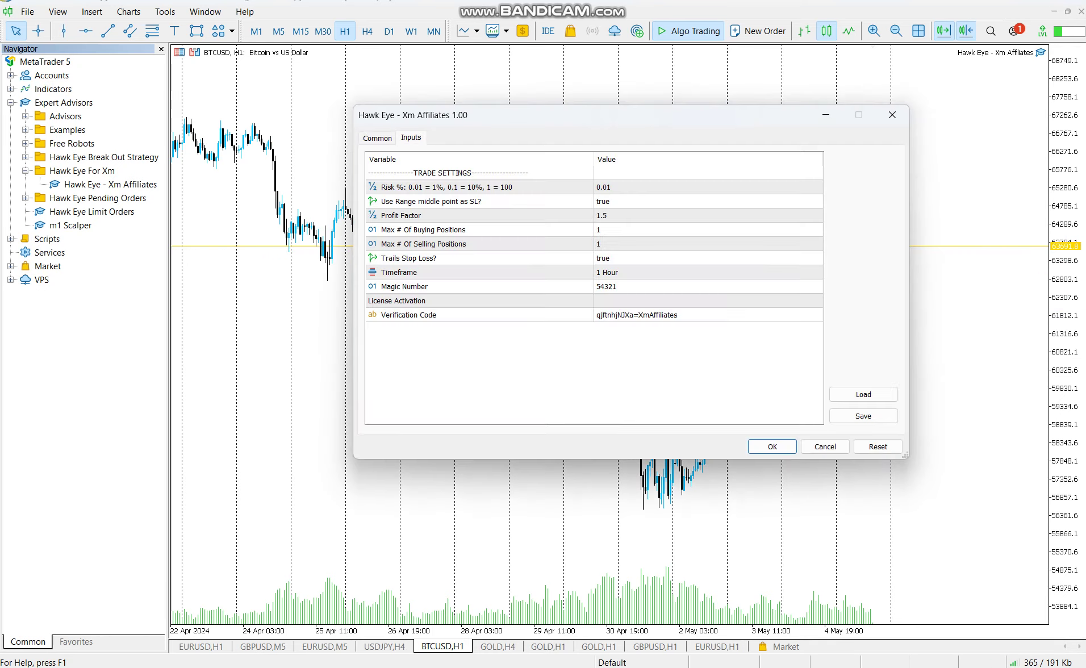
pyautogui.doubleClick(603, 201)
pyautogui.click(772, 447)
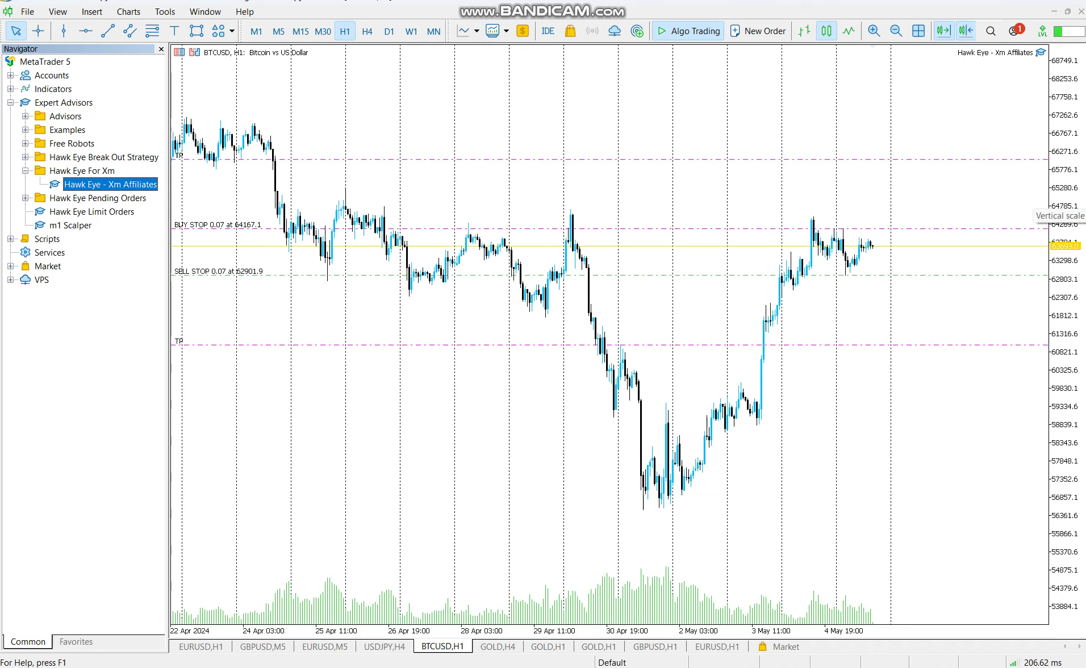
# - Remove the Hawk Eye - Xm Affiliates expert advisor from the BTCUSD H1 chart
pyautogui.moveTo(1061, 166); pyautogui.dragTo(1060, 204)
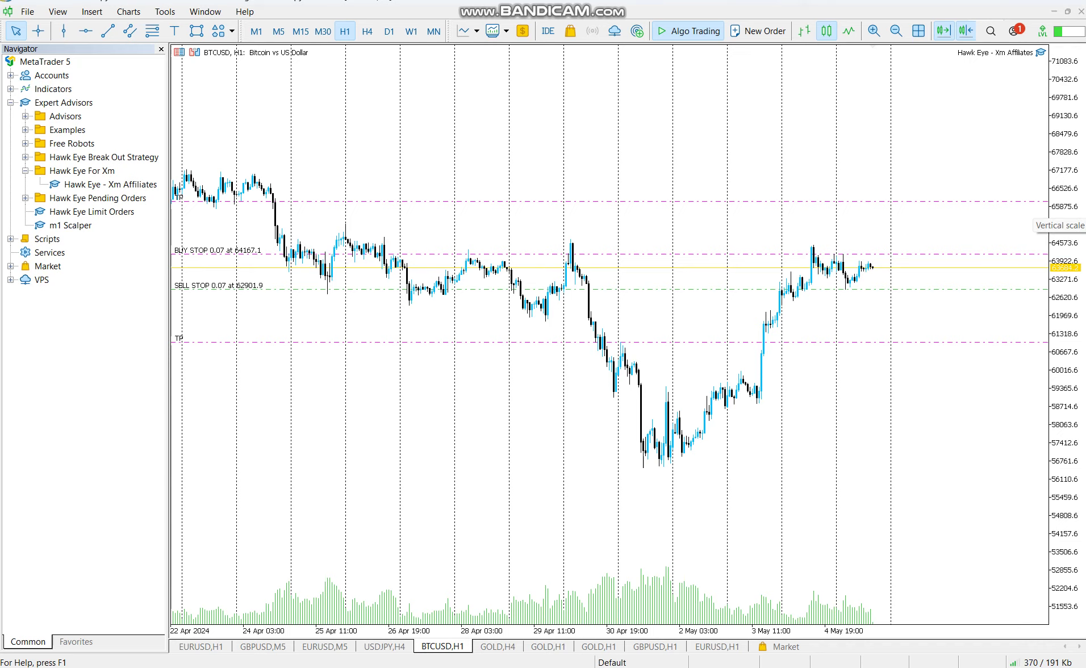
pyautogui.moveTo(1060, 214)
pyautogui.mouseDown()
pyautogui.moveTo(1061, 245)
pyautogui.moveTo(1061, 216)
pyautogui.mouseUp()
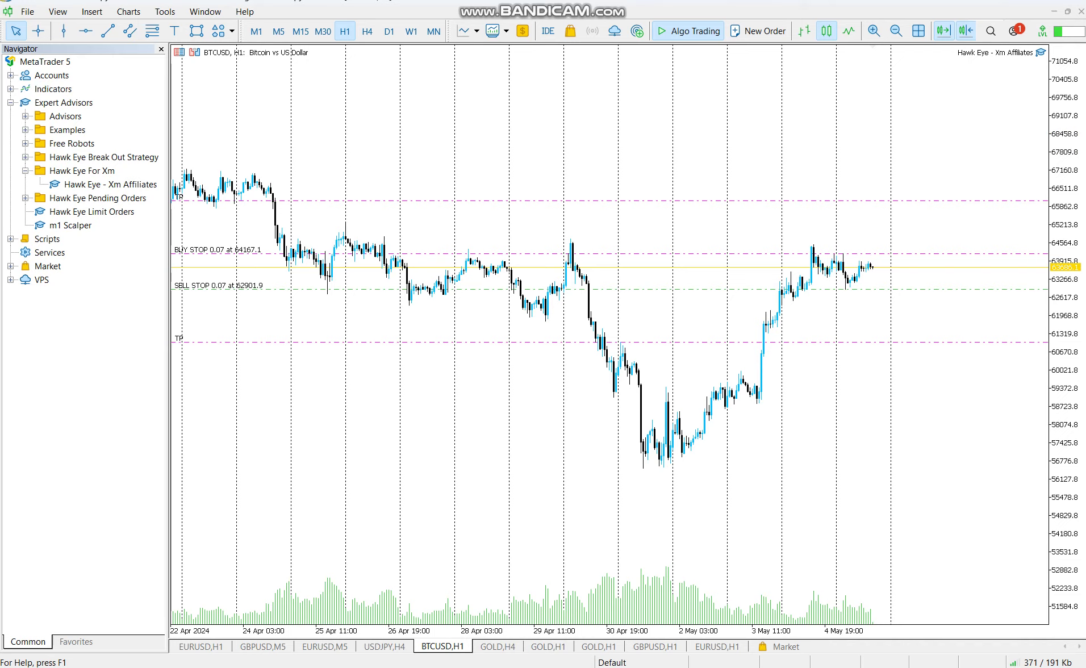
pyautogui.rightClick(1039, 53)
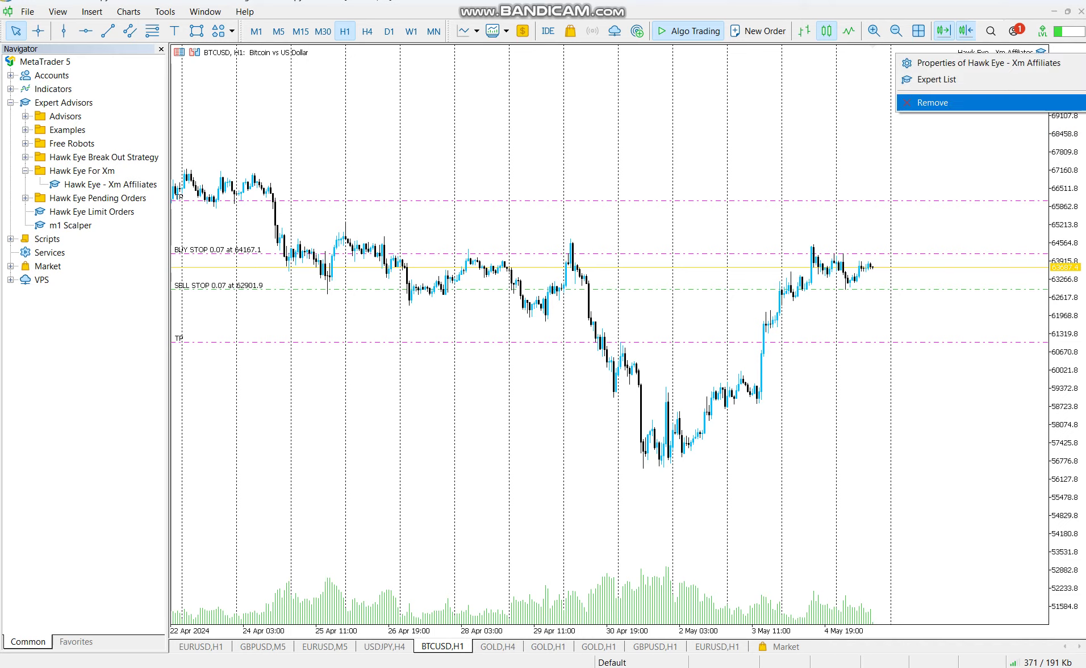
pyautogui.click(937, 102)
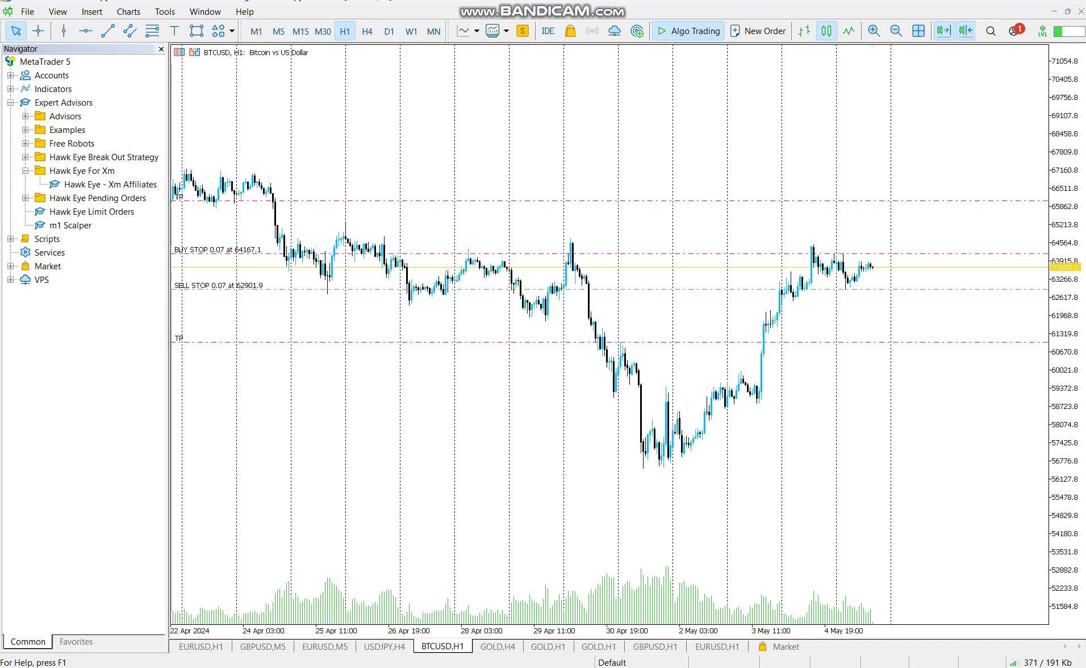
# - Delete the 0.07 buy stop and sell stop pending orders from the BTCUSD chart
pyautogui.moveTo(1062, 198); pyautogui.dragTo(1063, 223)
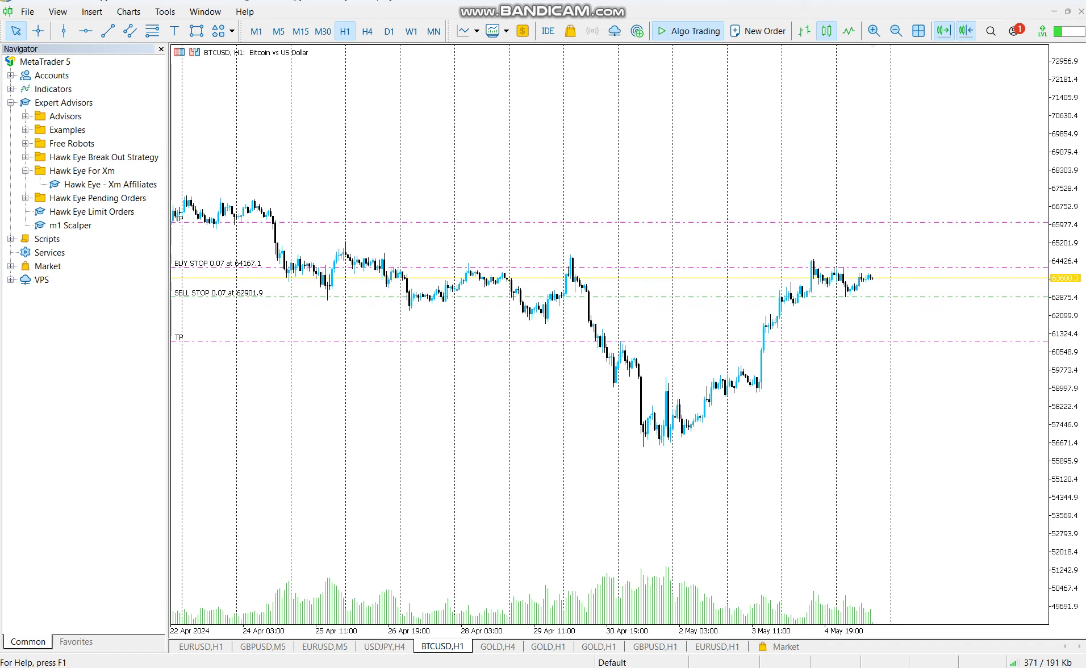
pyautogui.rightClick(908, 222)
pyautogui.click(937, 273)
pyautogui.rightClick(863, 267)
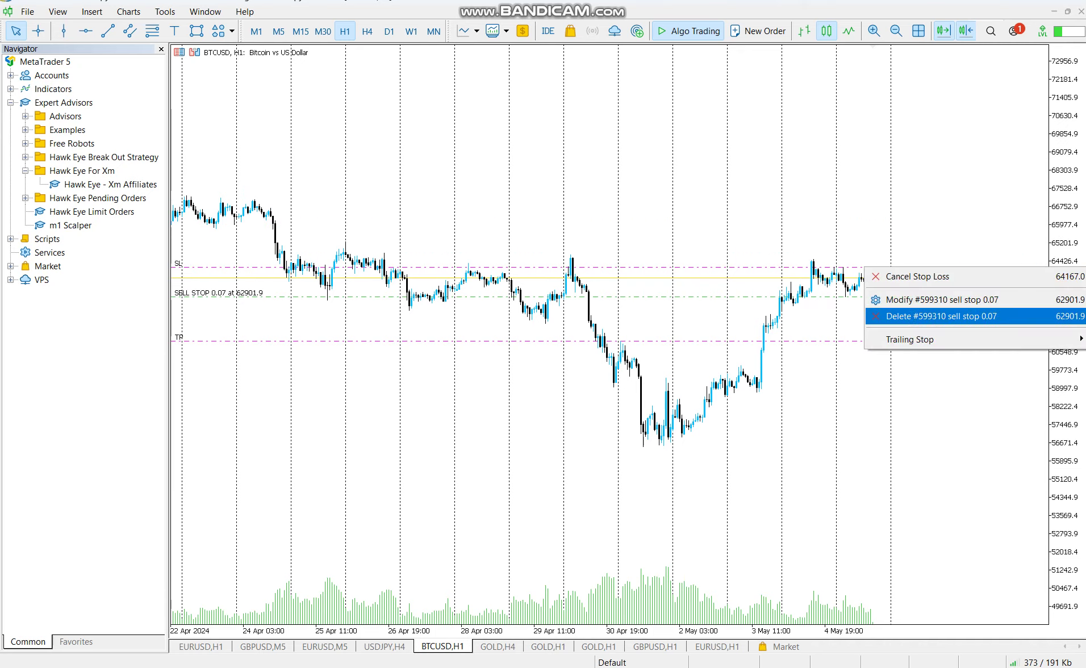